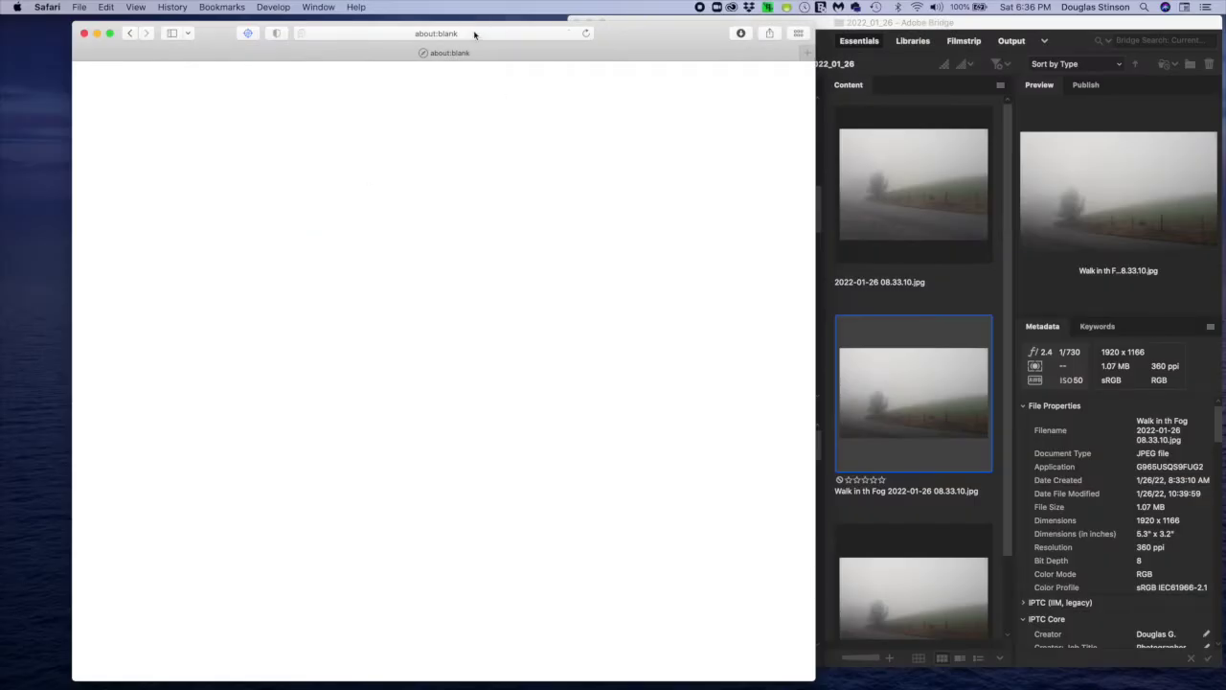
# Load n4c.org and open the Competition Rules For 2022 PDF
pyautogui.click(473, 34)
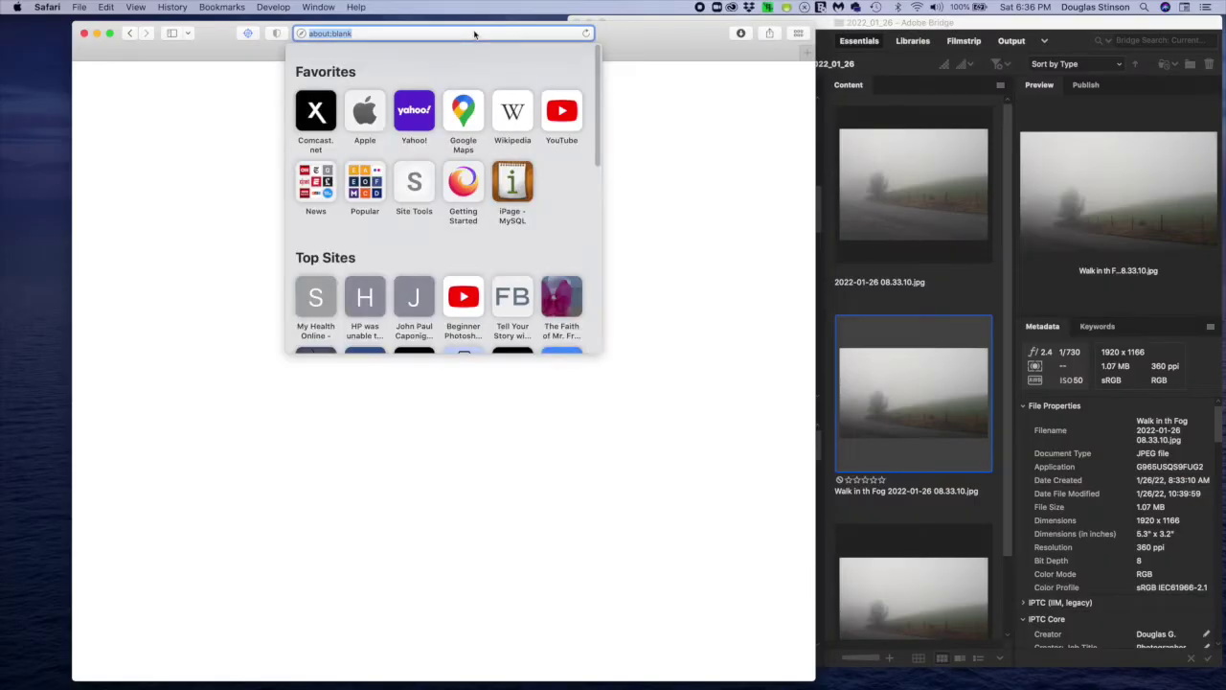
pyautogui.write('n4c')
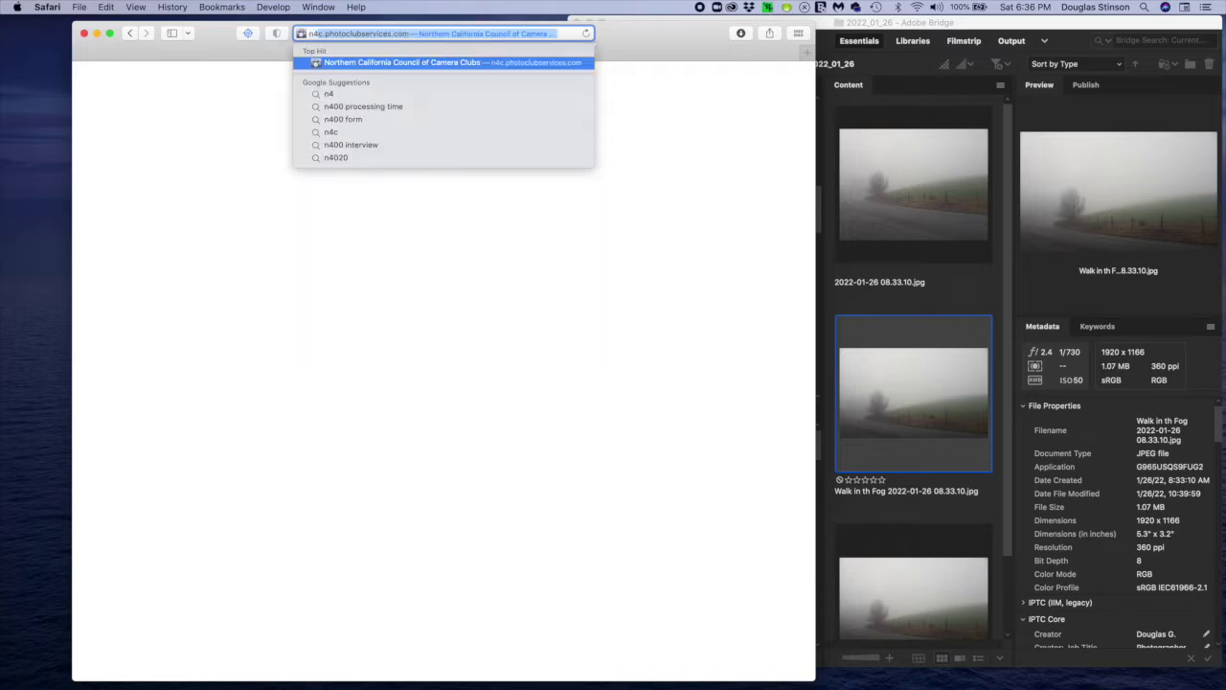
pyautogui.write('.org')
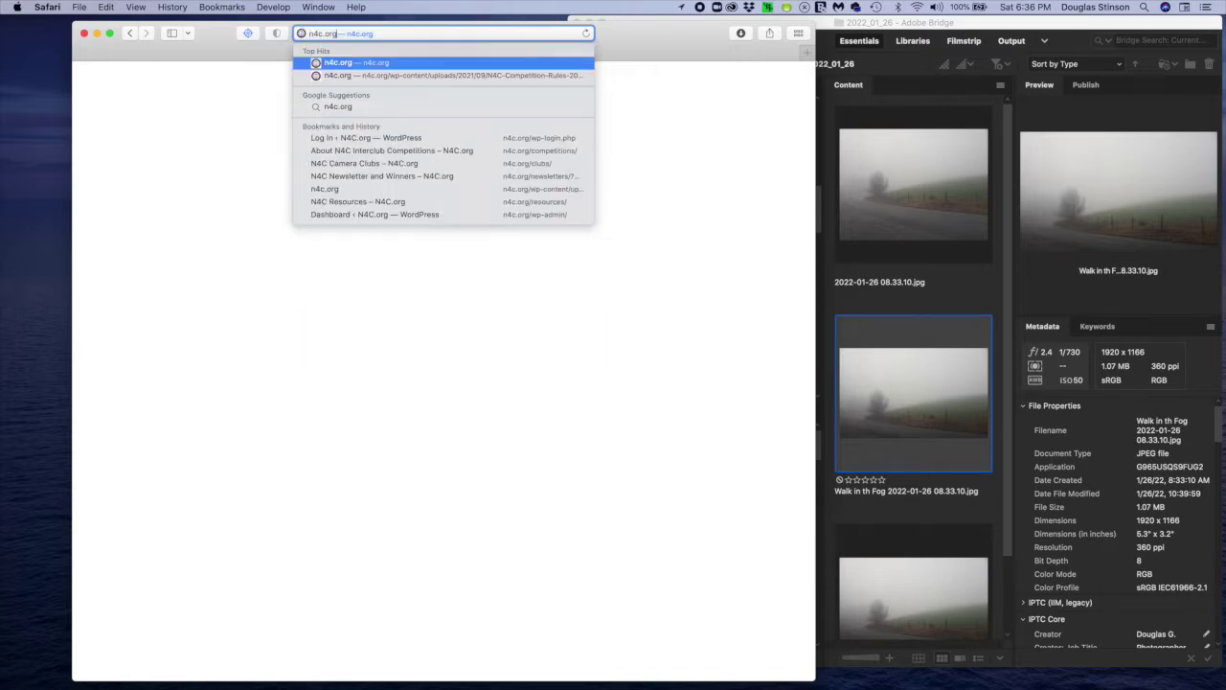
pyautogui.press('Return')
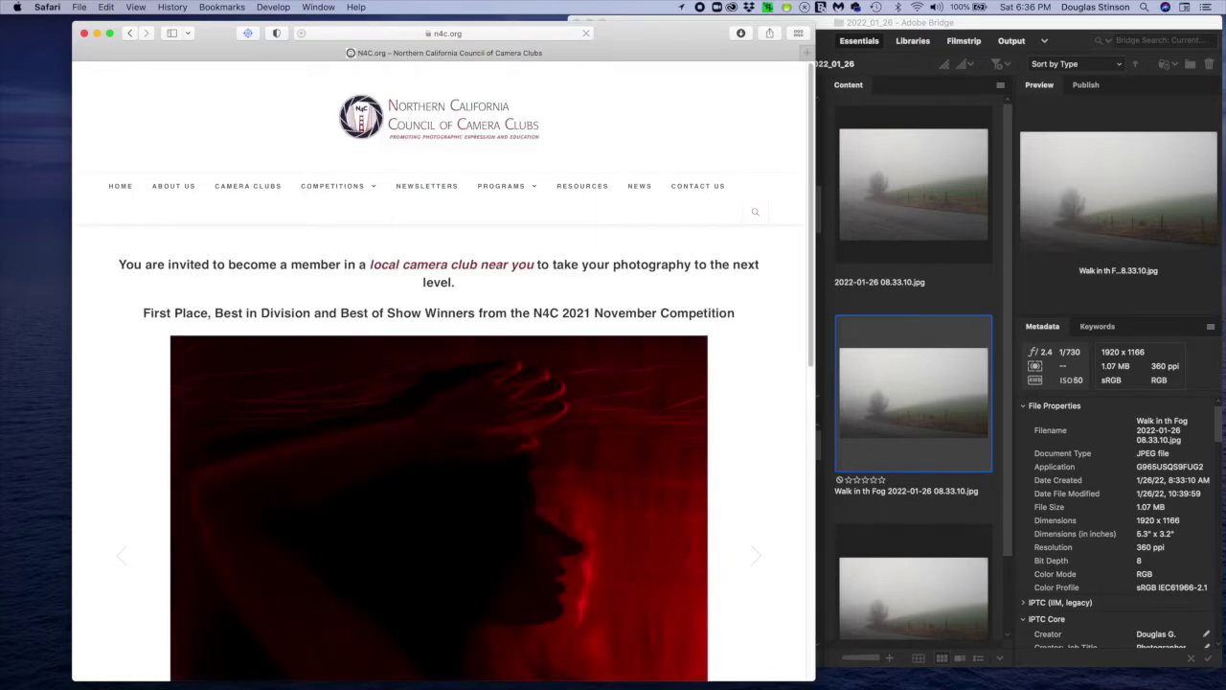
pyautogui.moveTo(337, 186)
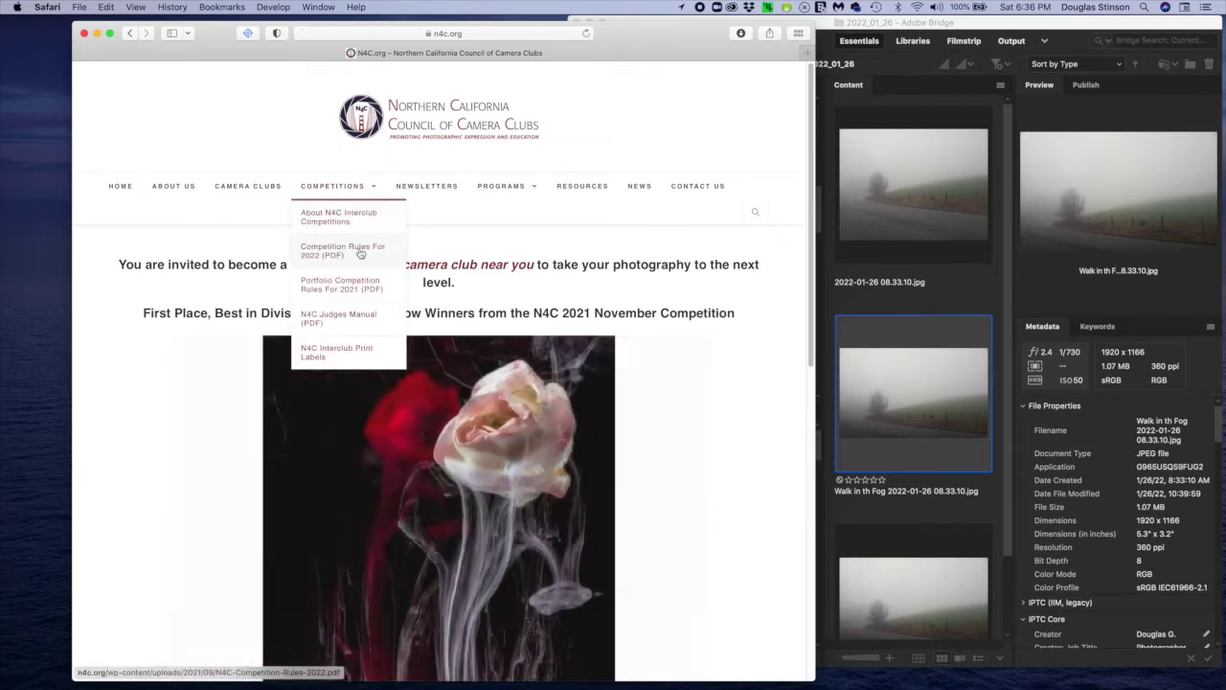
pyautogui.click(360, 253)
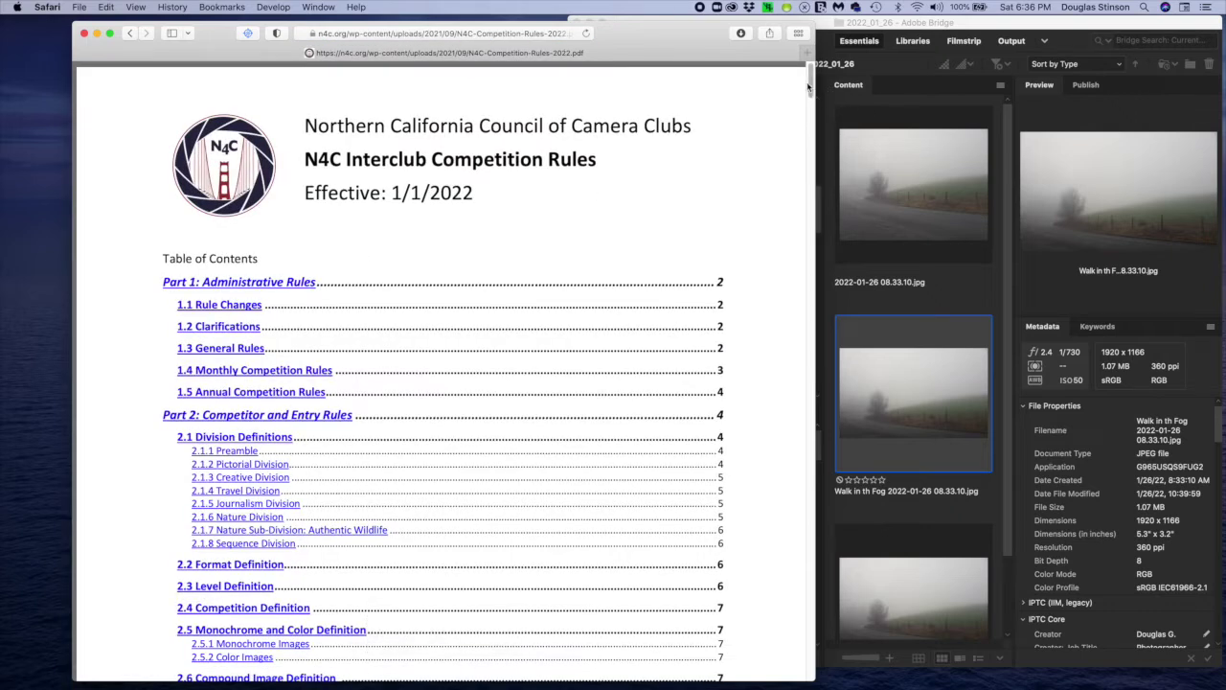
pyautogui.moveTo(809, 84); pyautogui.dragTo(810, 88)
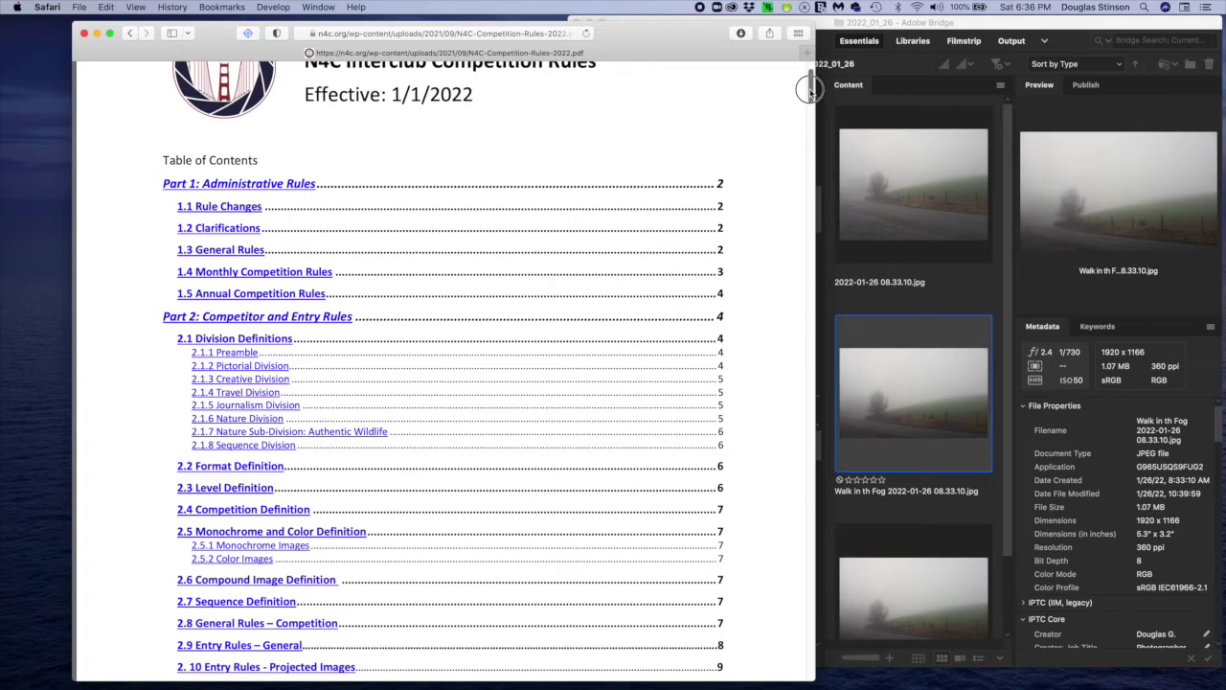
pyautogui.moveTo(810, 88); pyautogui.dragTo(766, 276)
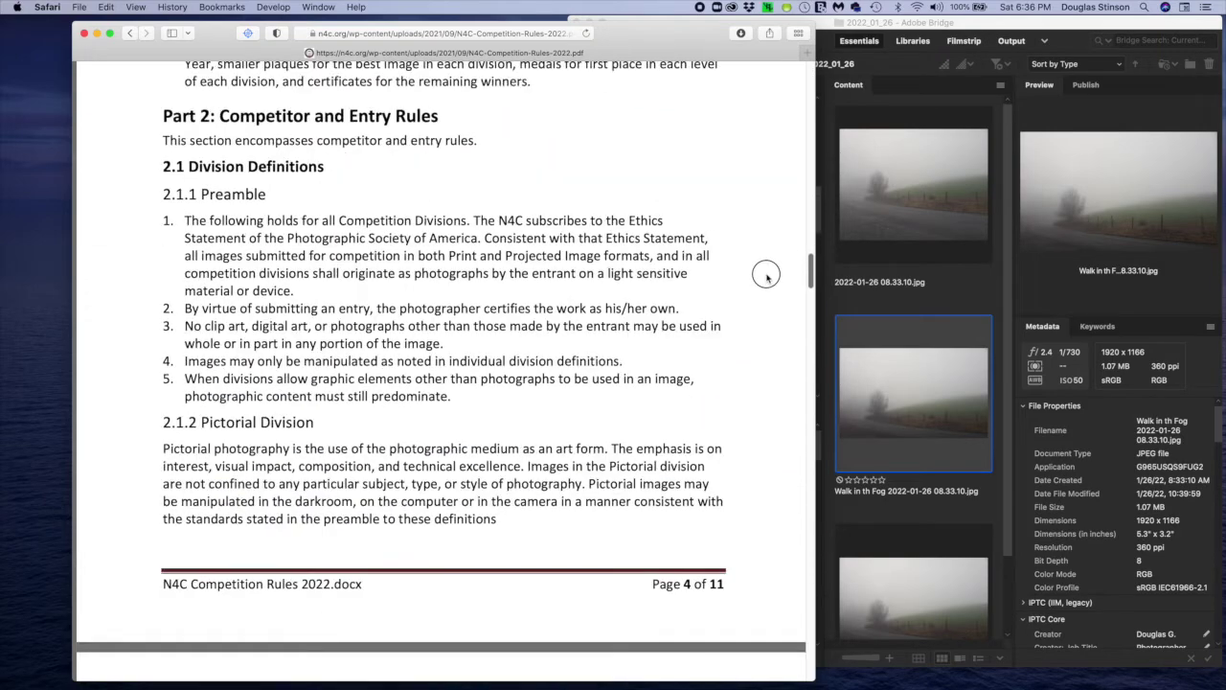
pyautogui.moveTo(766, 276); pyautogui.dragTo(829, 92)
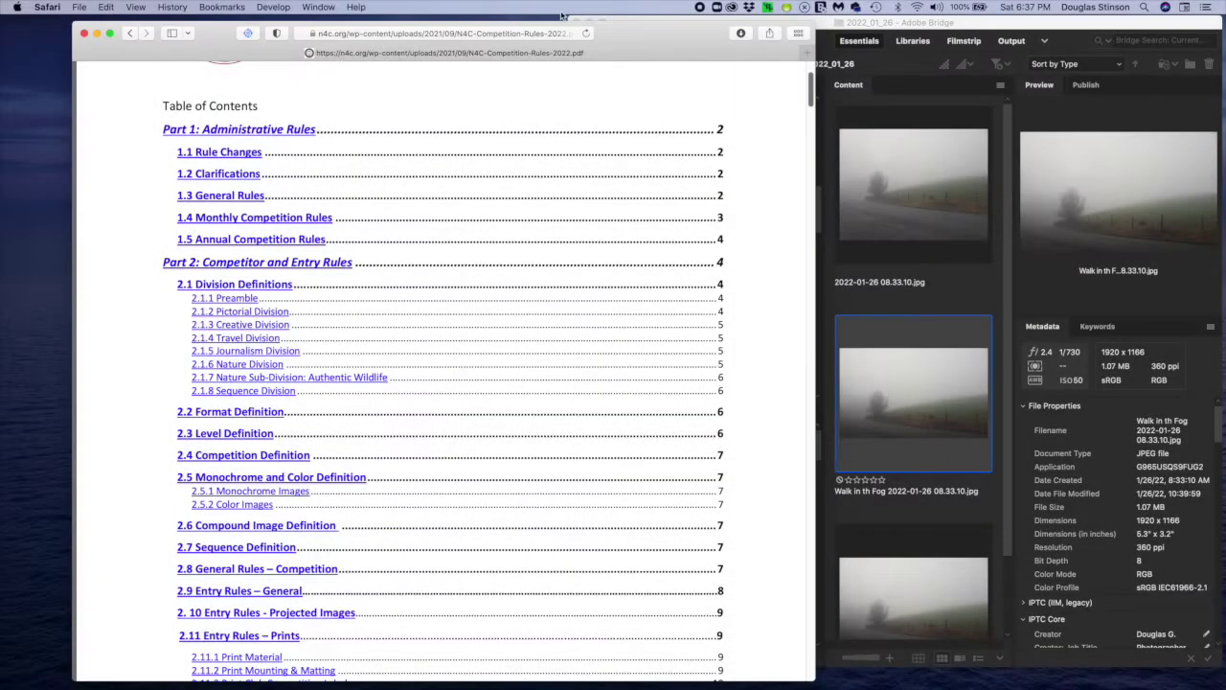
# Load the fremont.photoclubservices.com website
pyautogui.click(552, 32)
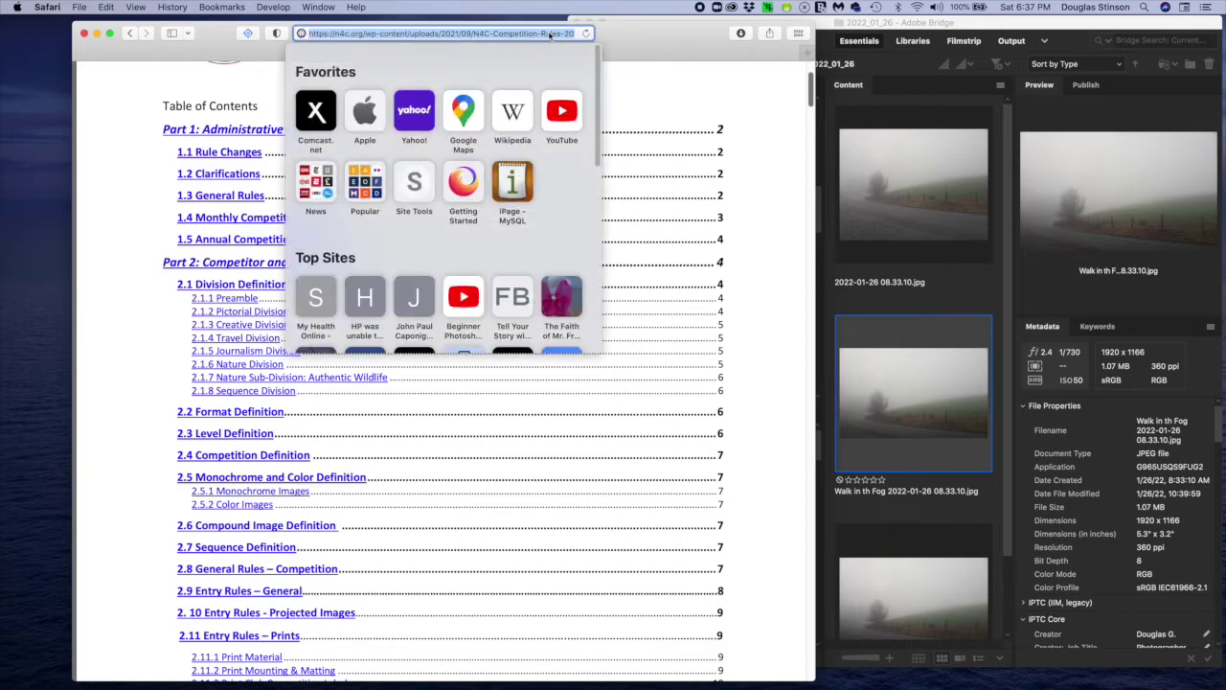
pyautogui.write('fremon')
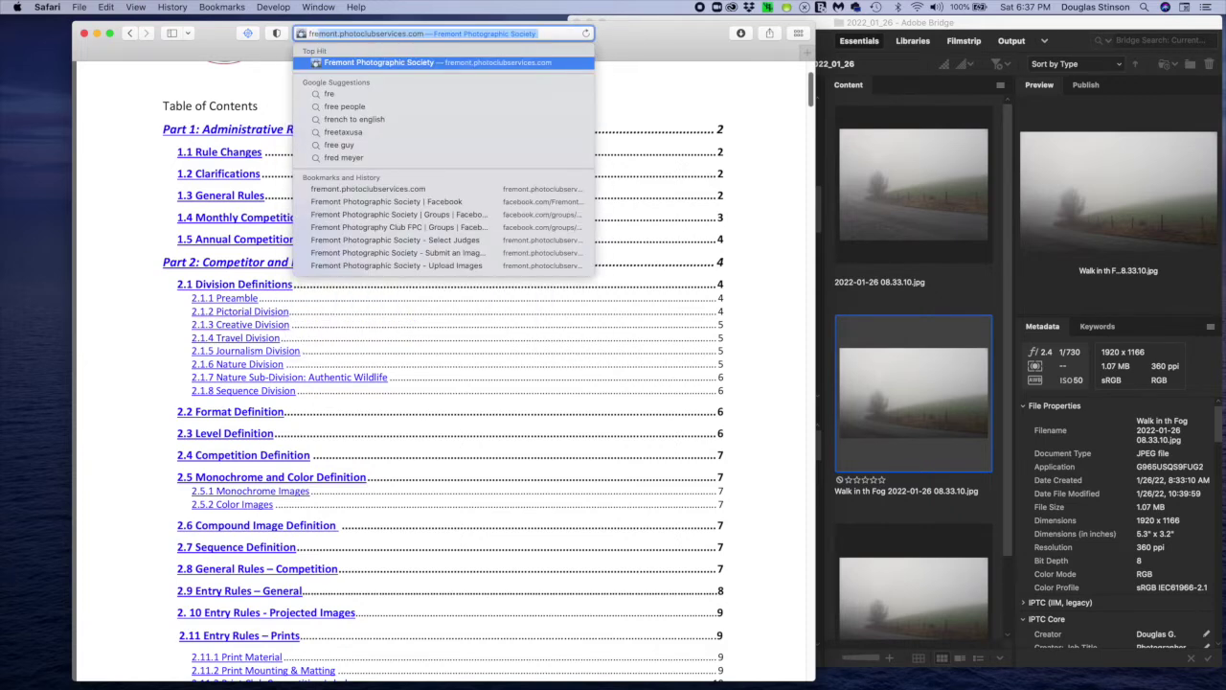
pyautogui.write('t')
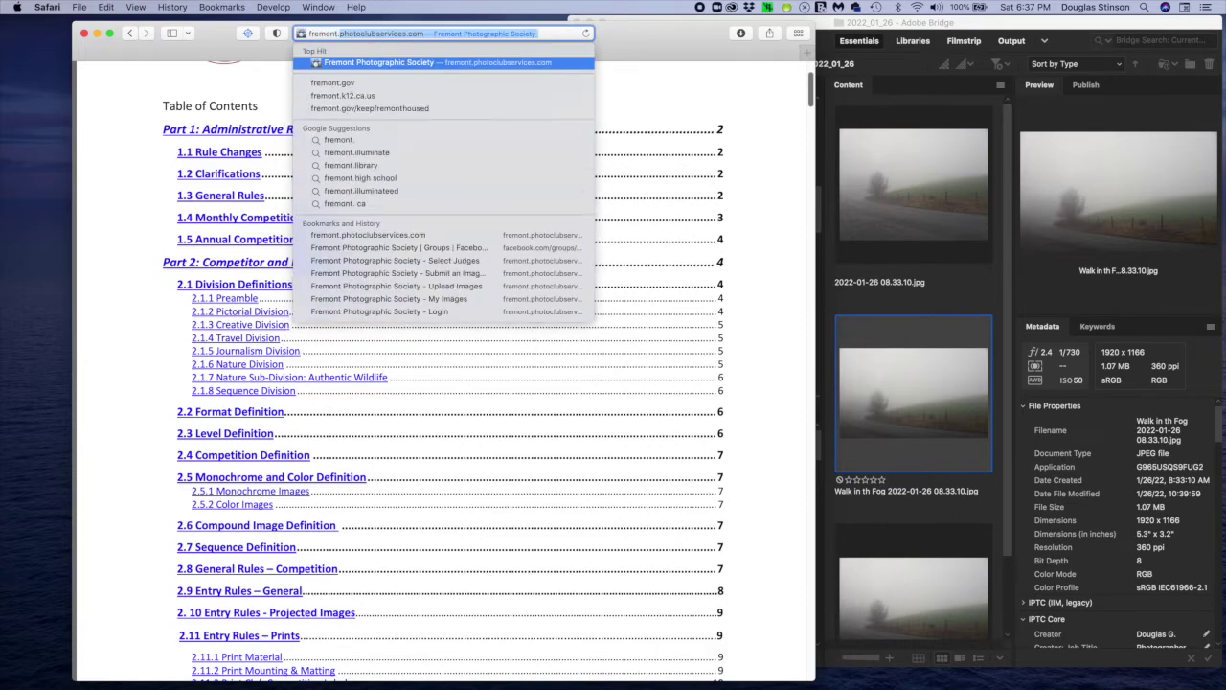
pyautogui.write('.photo')
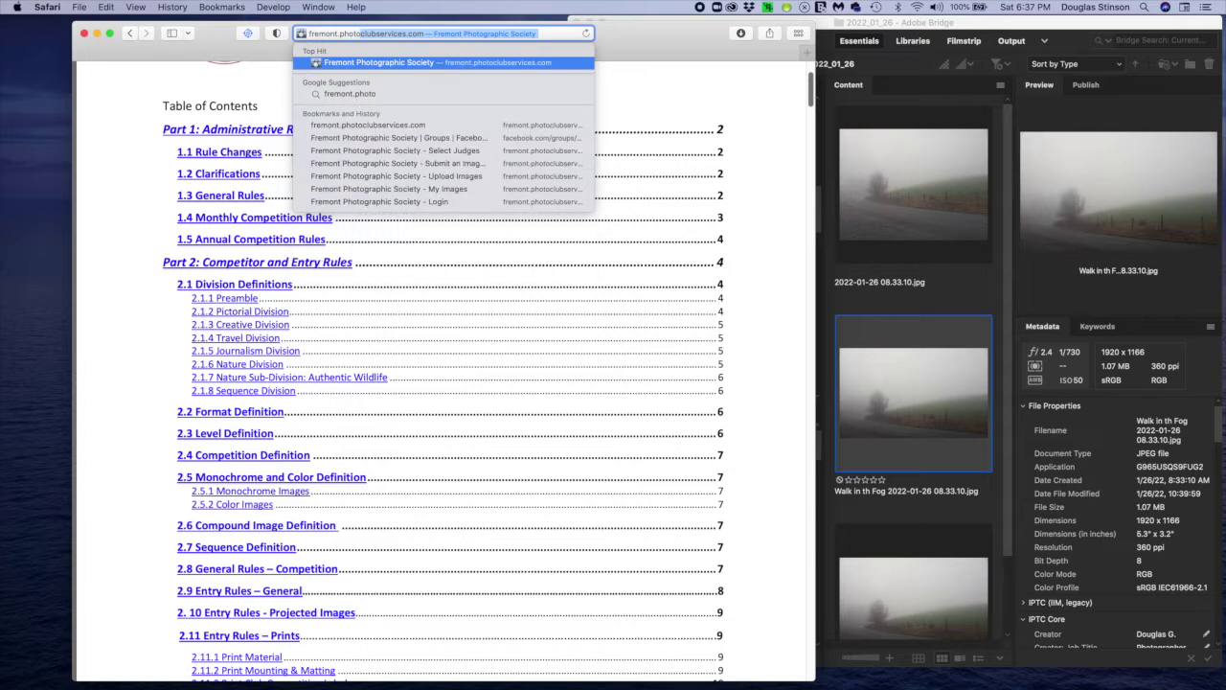
pyautogui.write('clubserv')
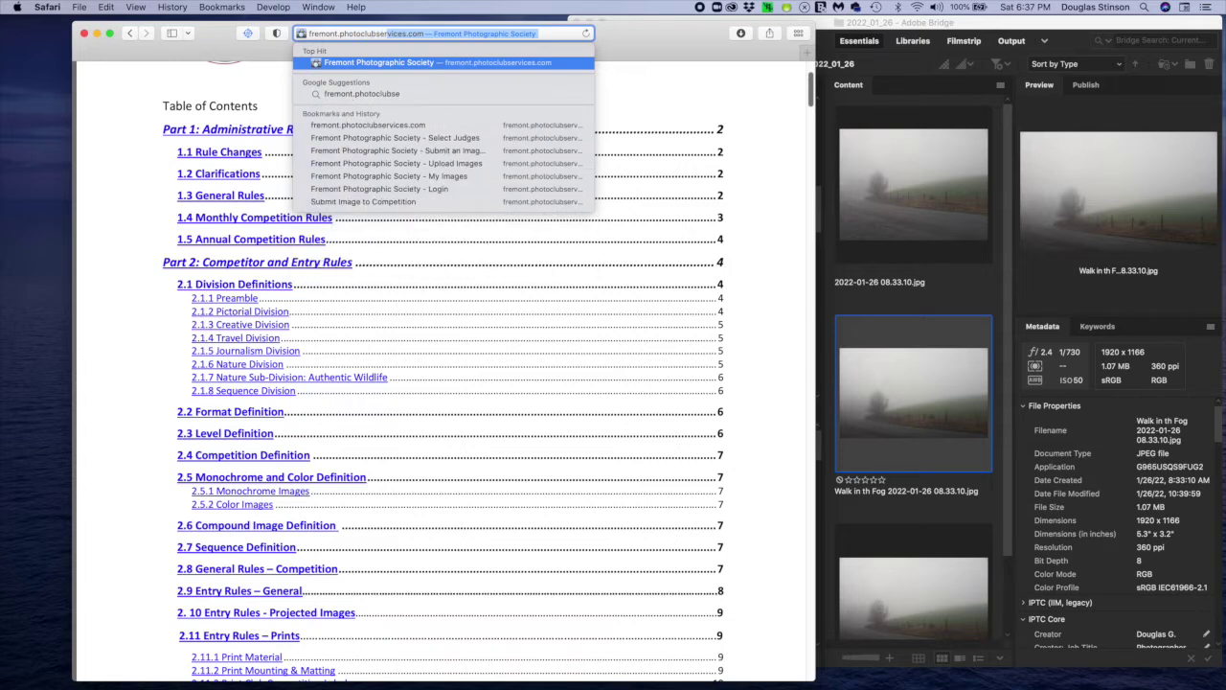
pyautogui.write('ices')
pyautogui.write('.com')
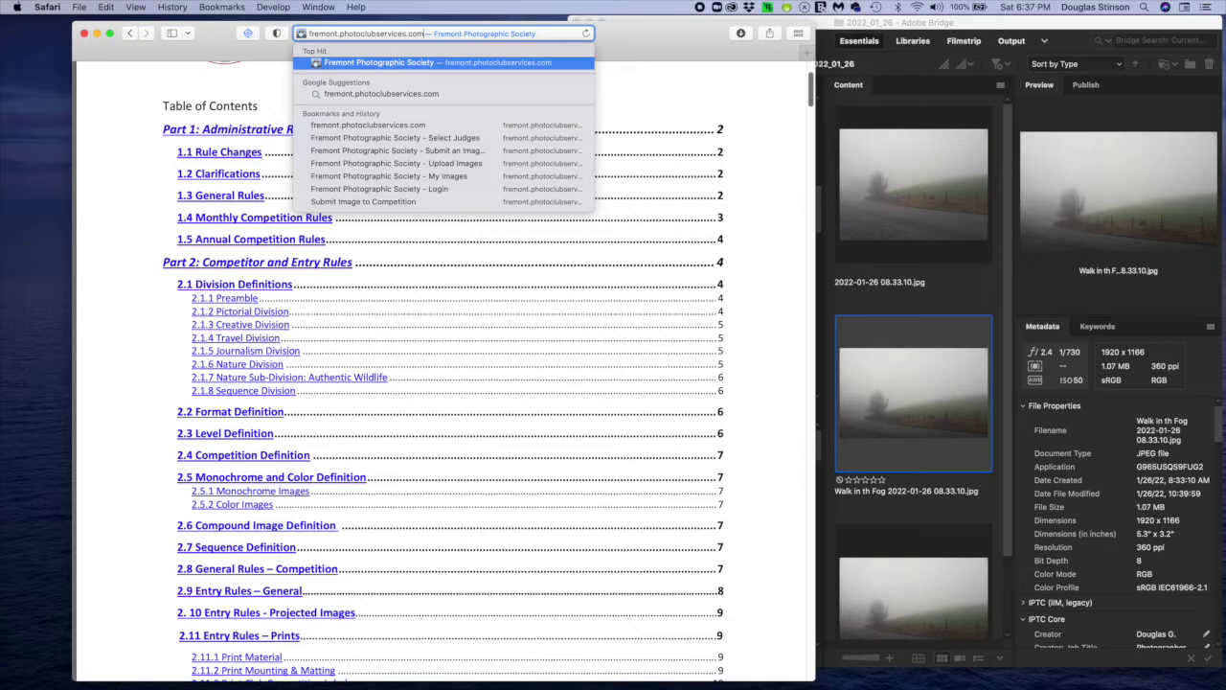
pyautogui.press('Return')
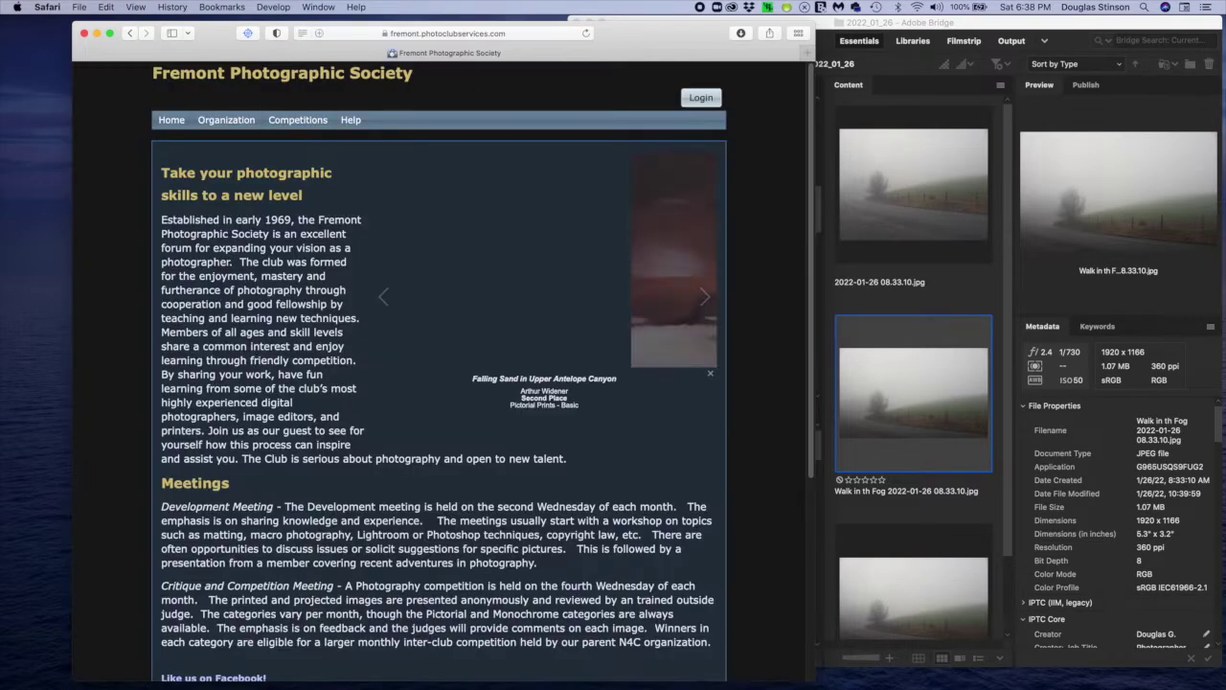
# On the Login page, enter the member's e-mail login name and account password
pyautogui.click(701, 98)
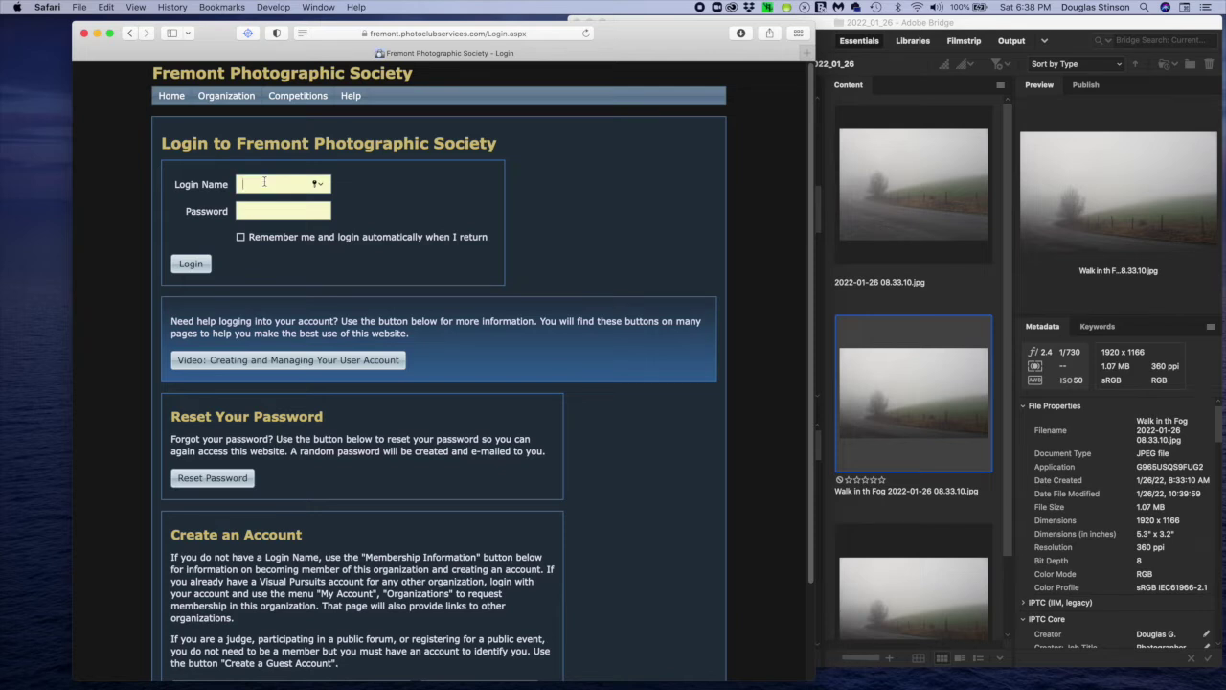
pyautogui.press('Tab')
pyautogui.write('••••')
pyautogui.write('••••')
# Sign in and go to the Submit Images to a Competition page
pyautogui.click(185, 267)
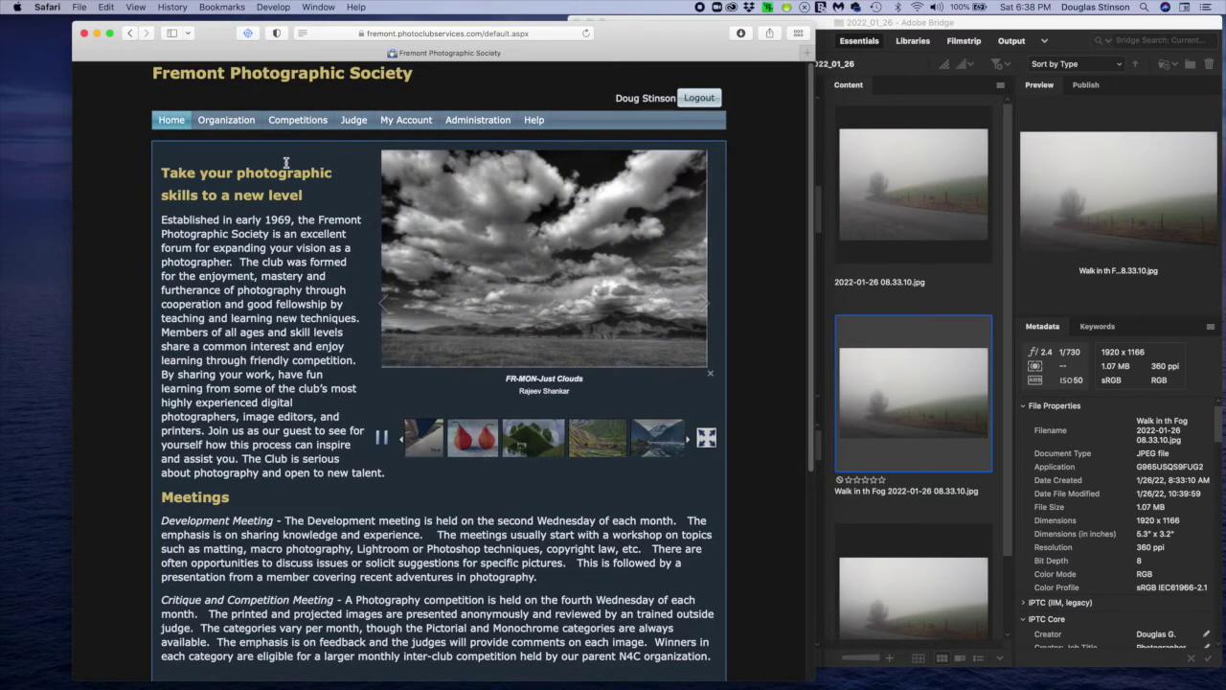
pyautogui.moveTo(297, 120)
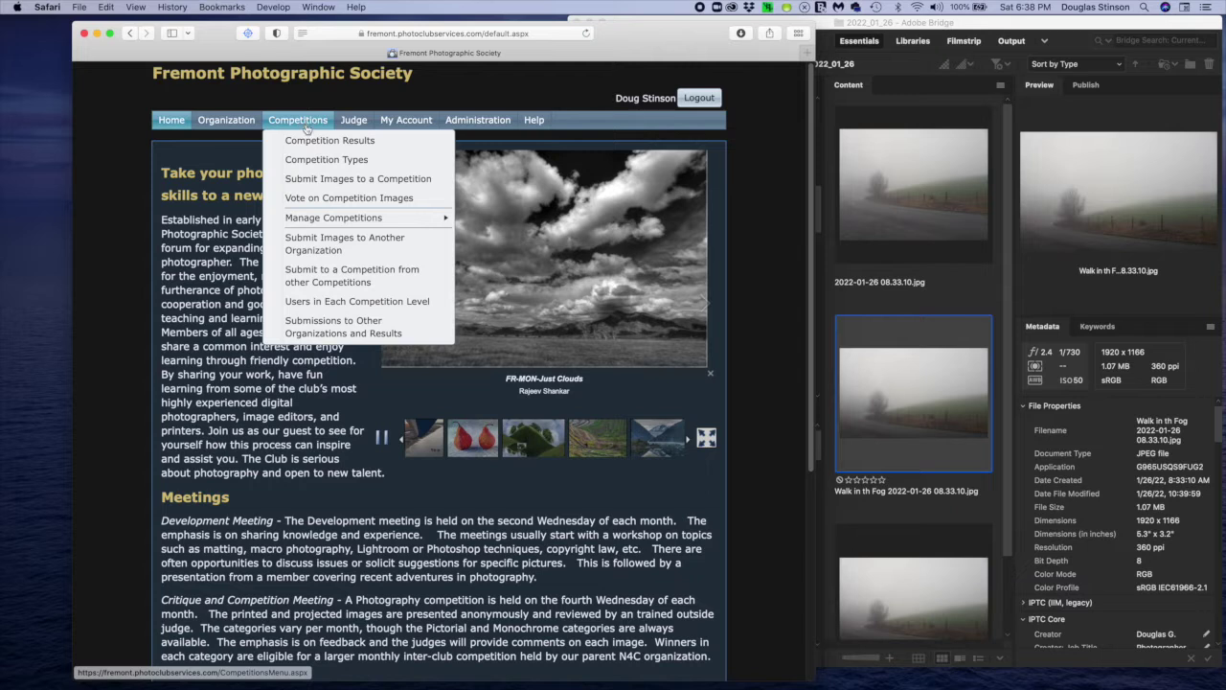
pyautogui.click(308, 179)
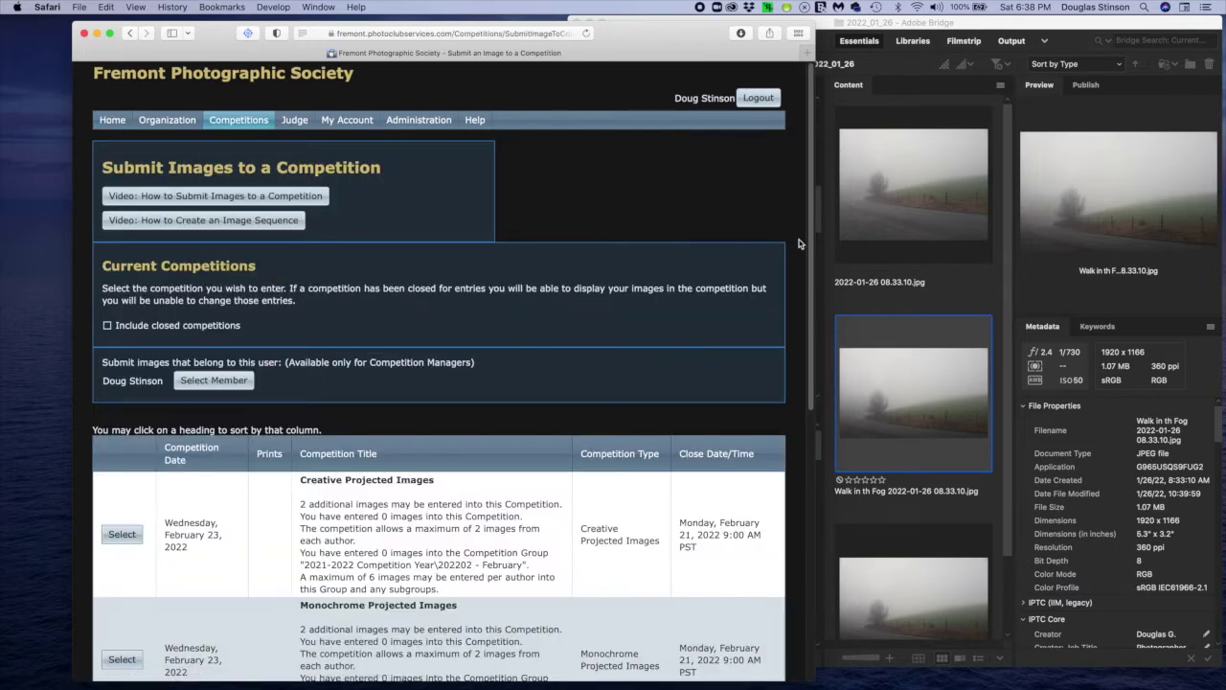
pyautogui.scroll(-2, 808, 251)
pyautogui.moveTo(808, 251); pyautogui.dragTo(794, 353)
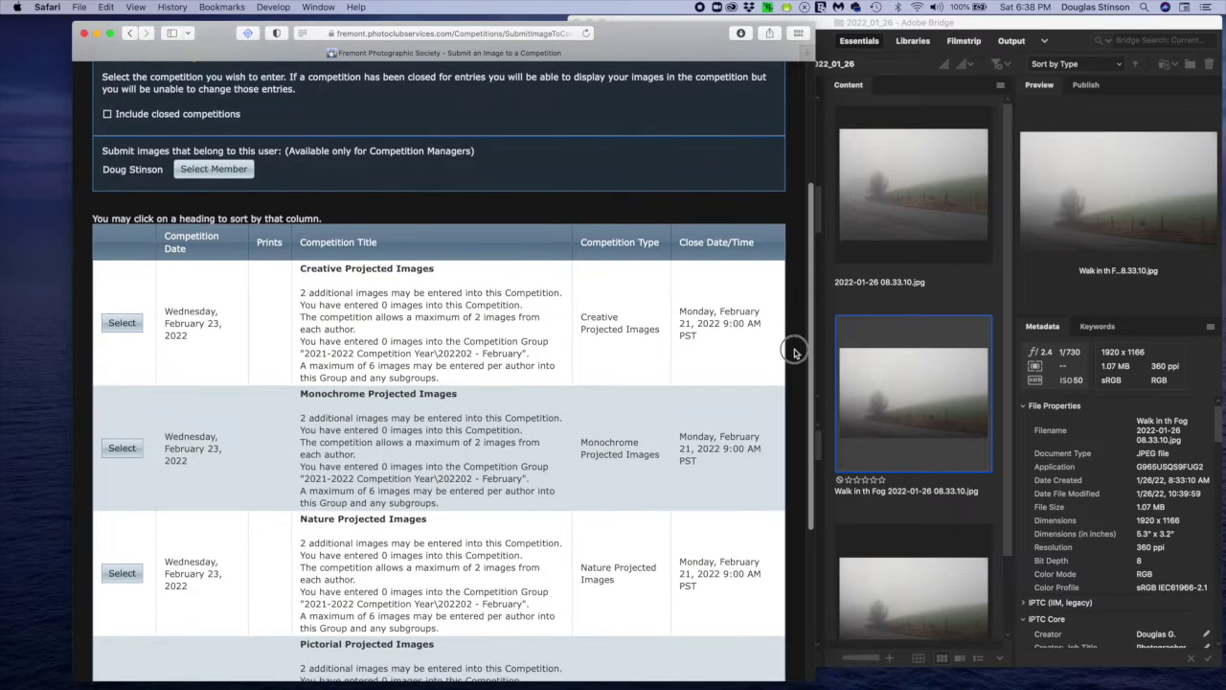
pyautogui.scroll(-1, 791, 355)
pyautogui.scroll(-2, 786, 383)
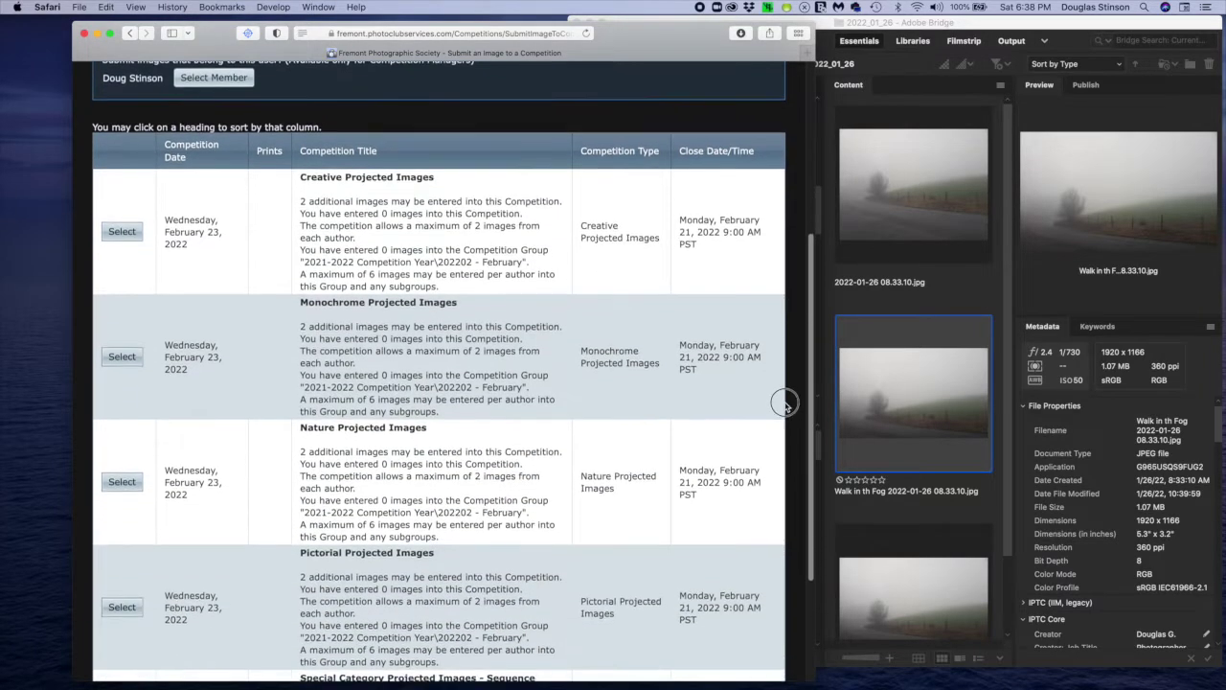
pyautogui.scroll(-1, 784, 419)
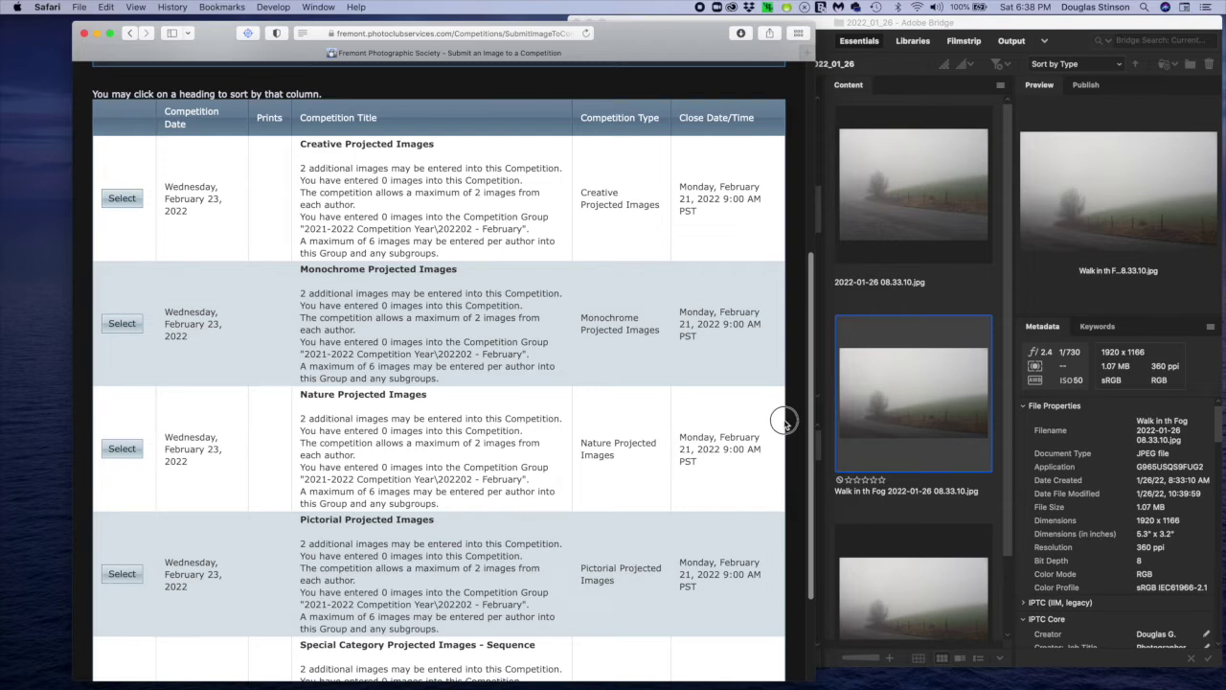
# Select the Pictorial Projected Images competition from the list
pyautogui.scroll(-2, 784, 419)
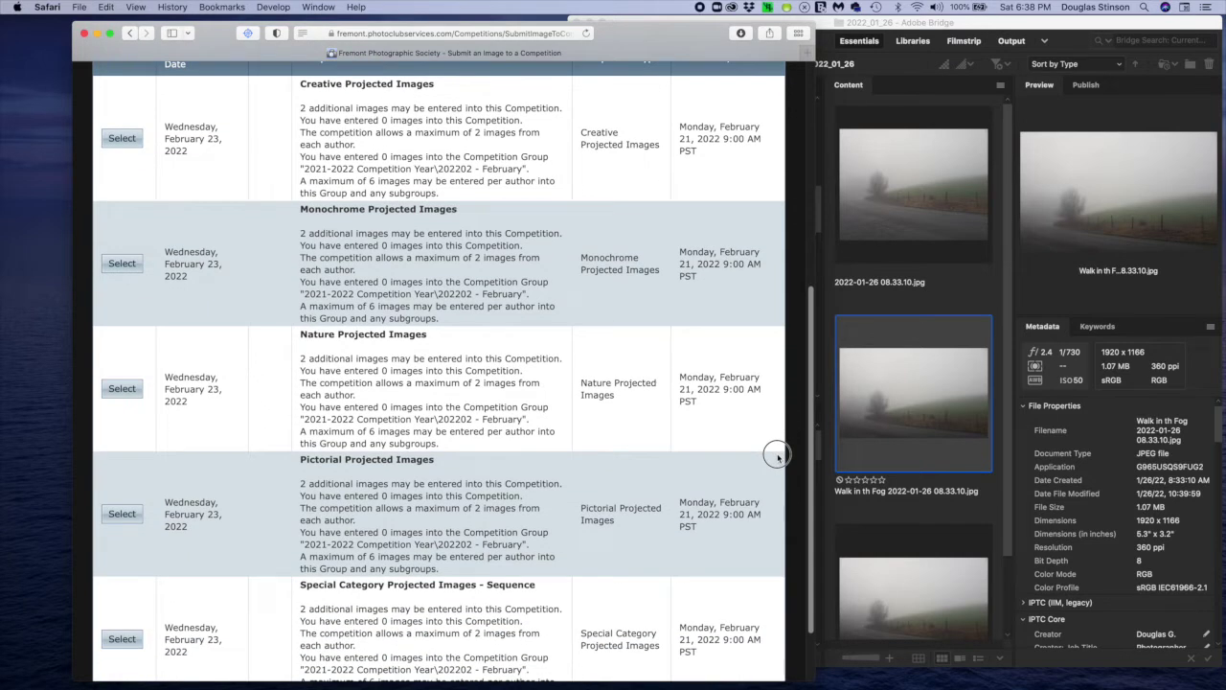
pyautogui.scroll(-3, 777, 456)
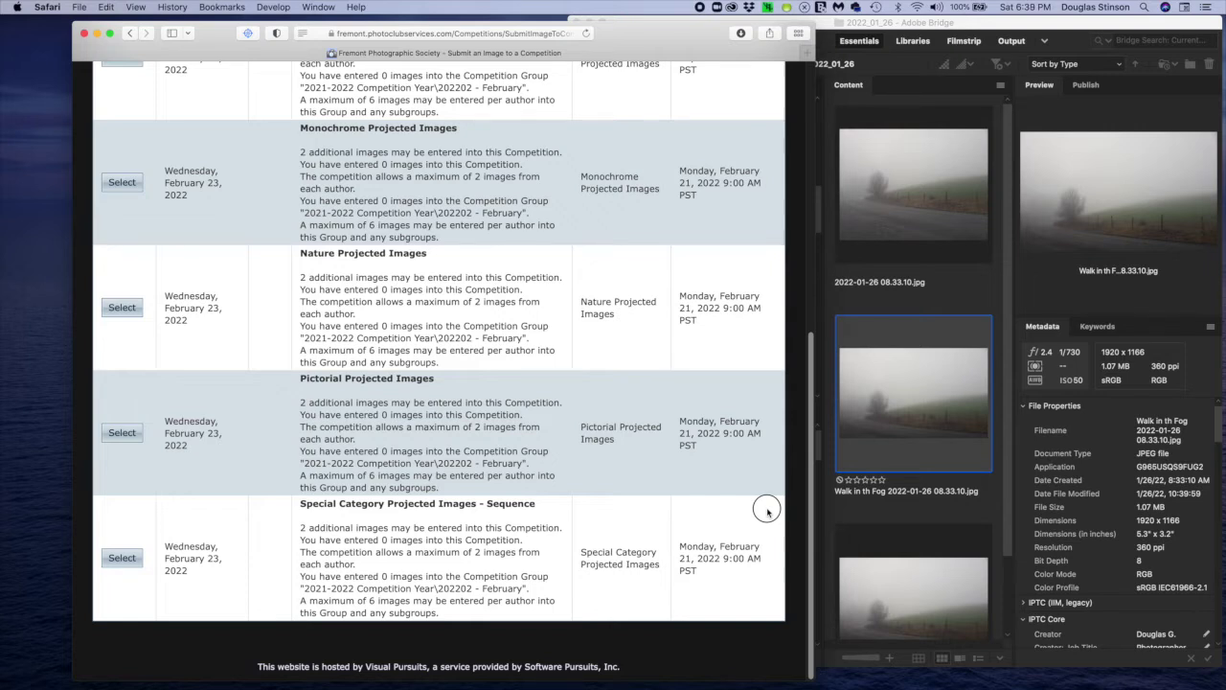
pyautogui.scroll(5, 794, 438)
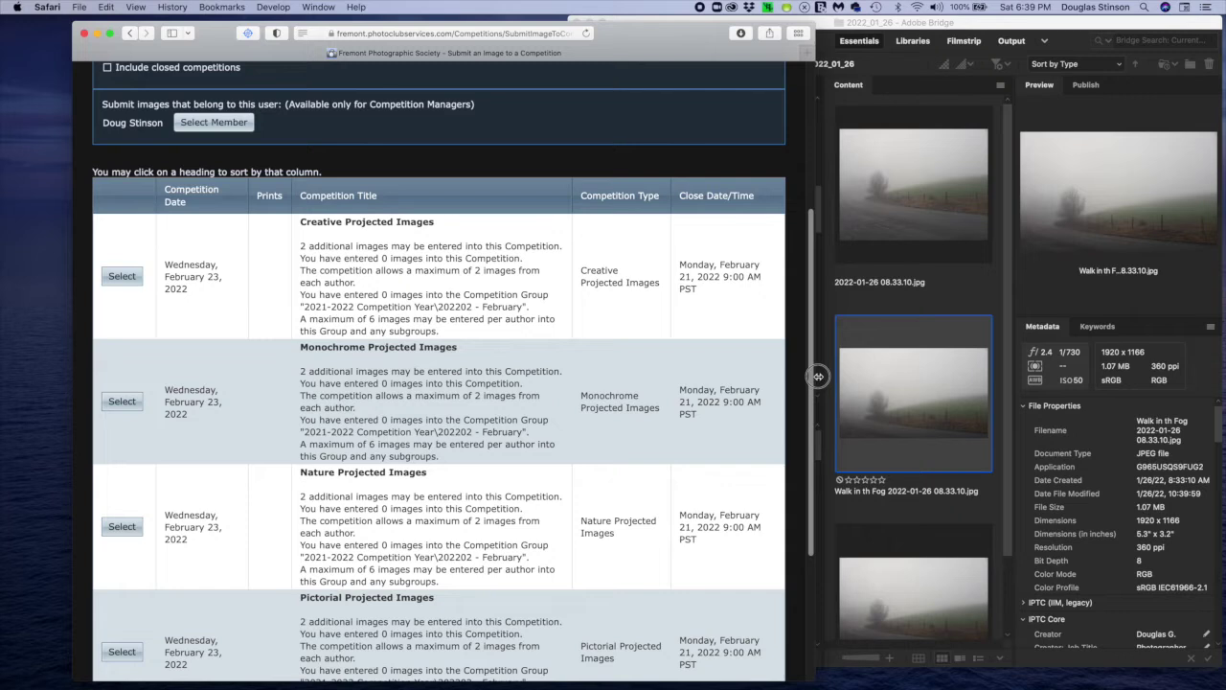
pyautogui.scroll(-3, 812, 402)
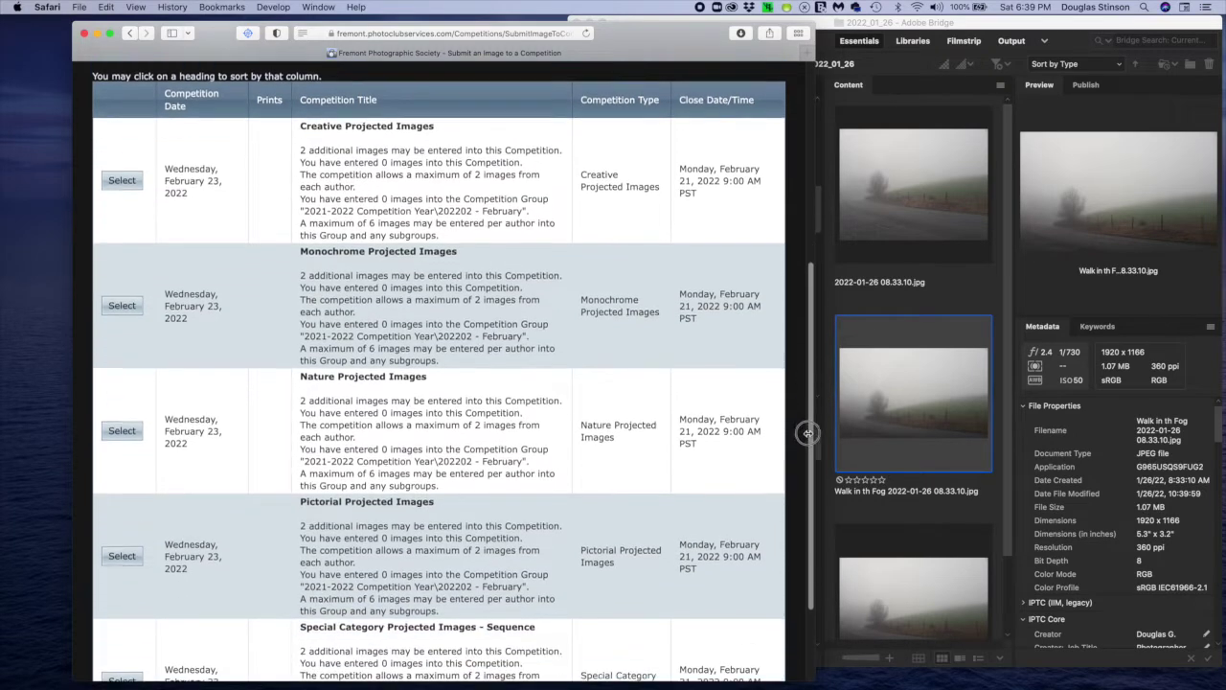
pyautogui.scroll(-3, 808, 433)
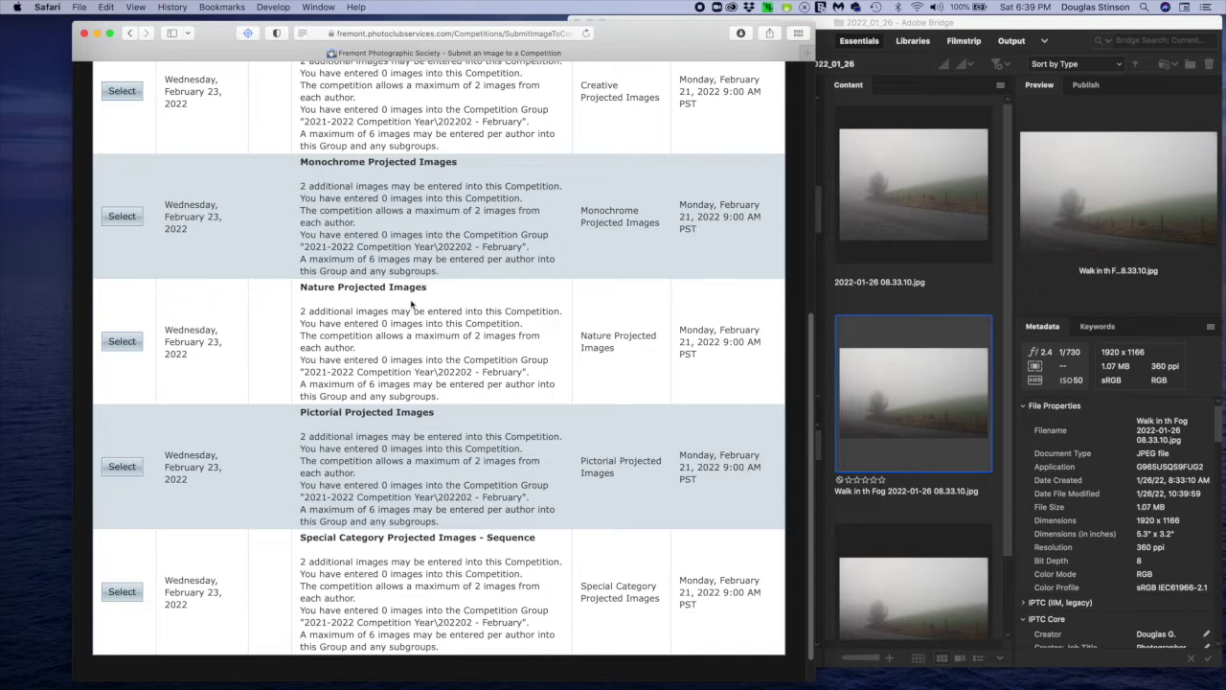
pyautogui.click(117, 467)
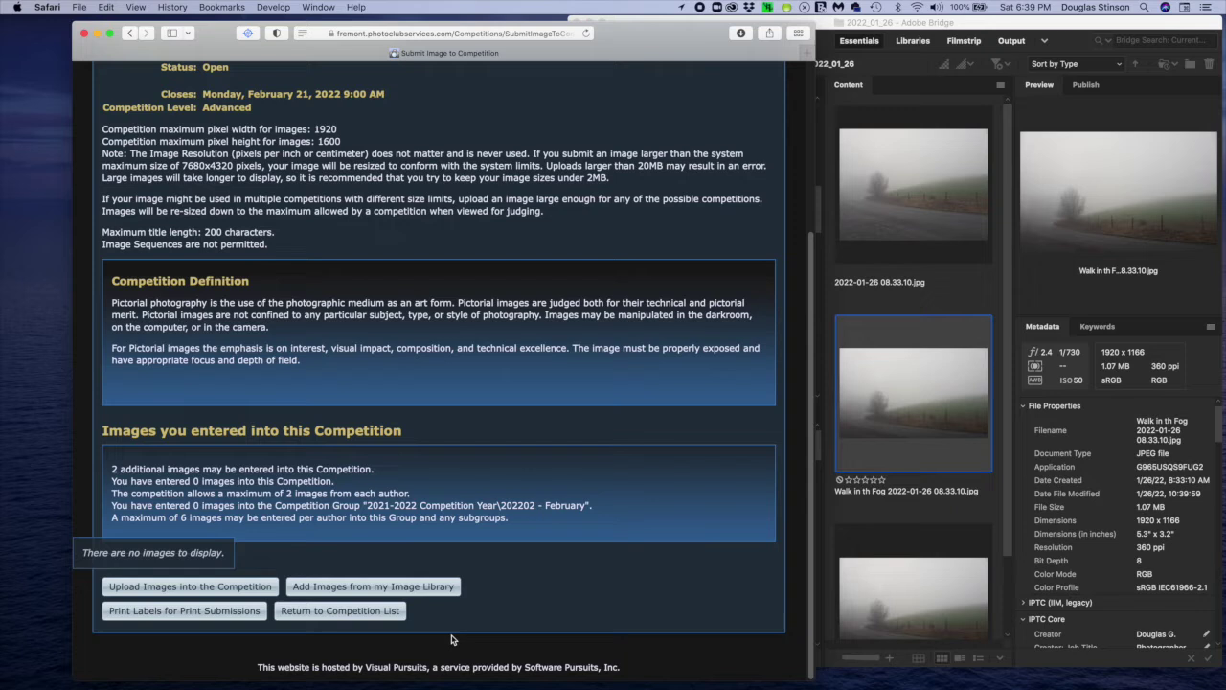
# Upload the foggy road JPEG by dragging it from Adobe Bridge onto the upload page
pyautogui.click(169, 588)
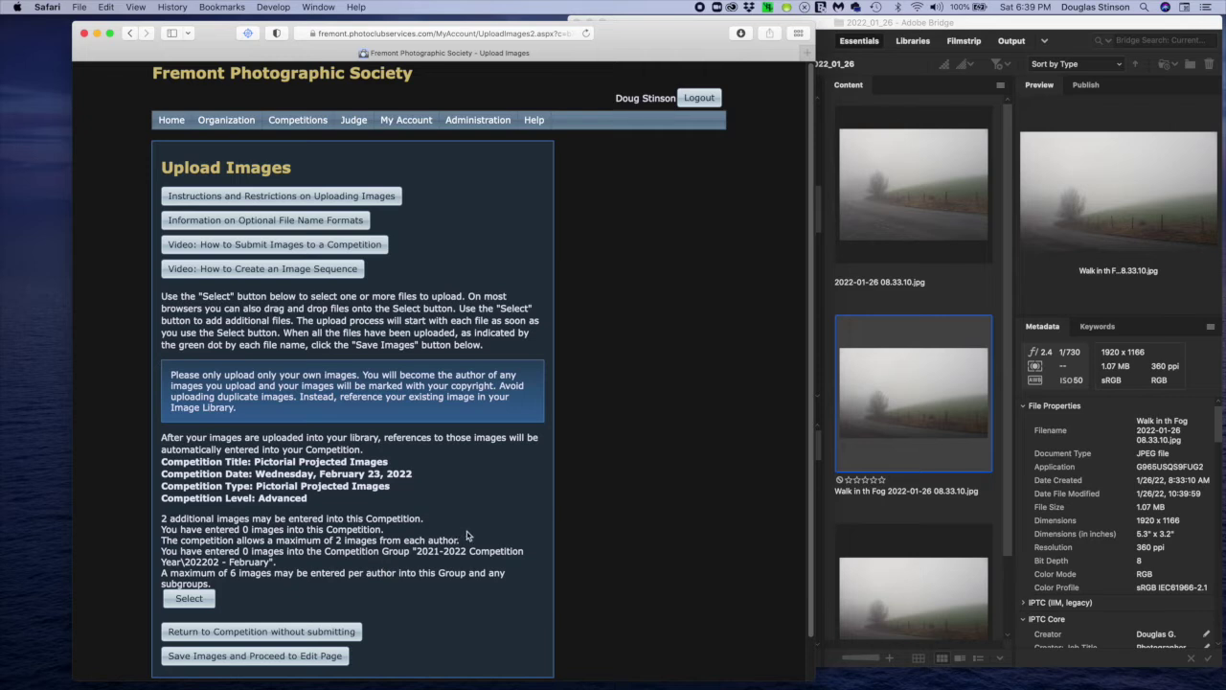
pyautogui.moveTo(816, 578); pyautogui.dragTo(564, 560)
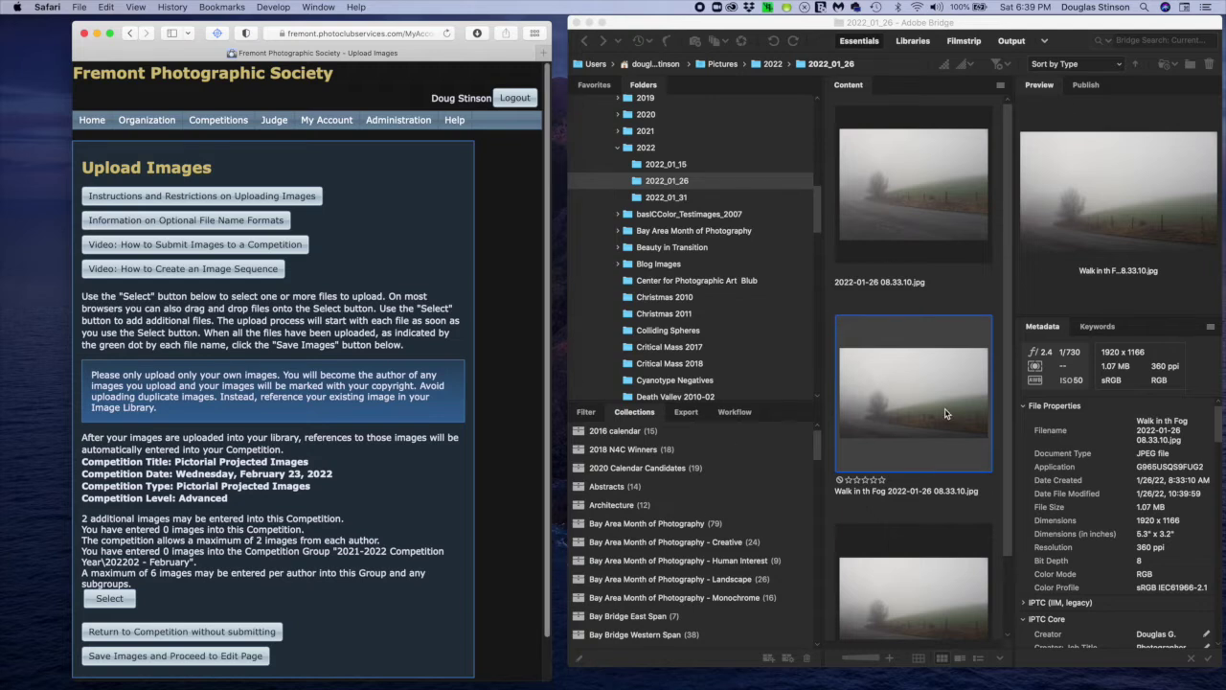
pyautogui.moveTo(926, 399); pyautogui.dragTo(203, 529)
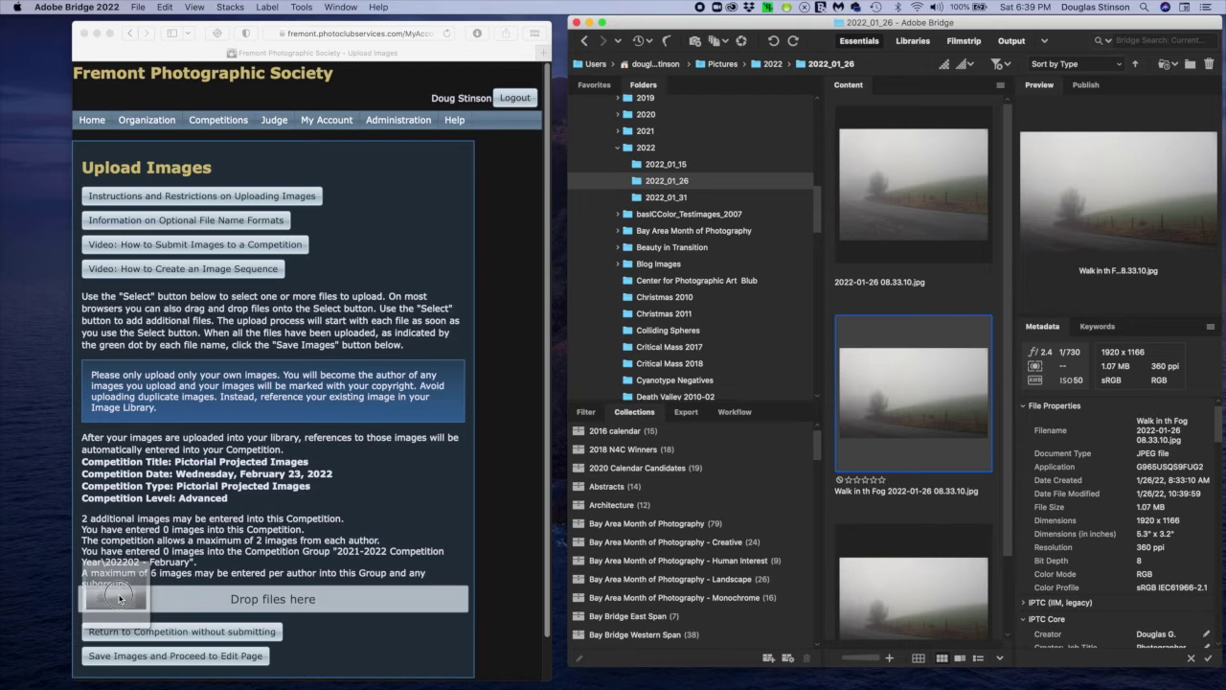
pyautogui.moveTo(203, 529); pyautogui.dragTo(120, 597)
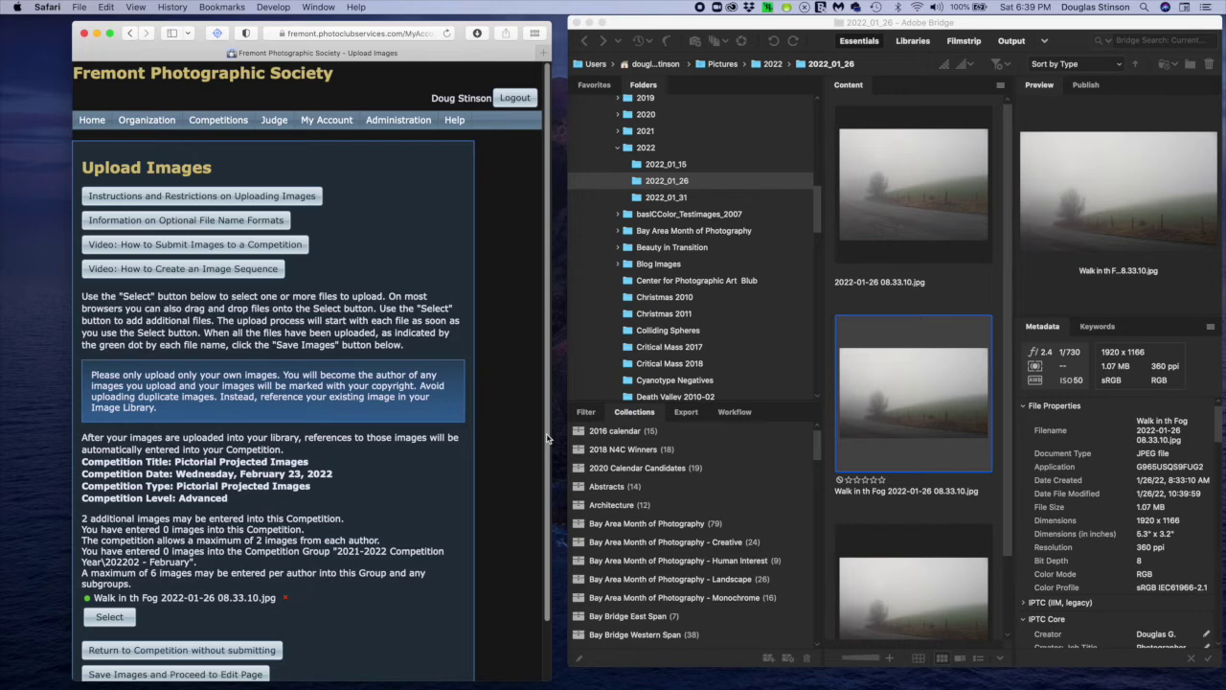
pyautogui.scroll(-2, 542, 437)
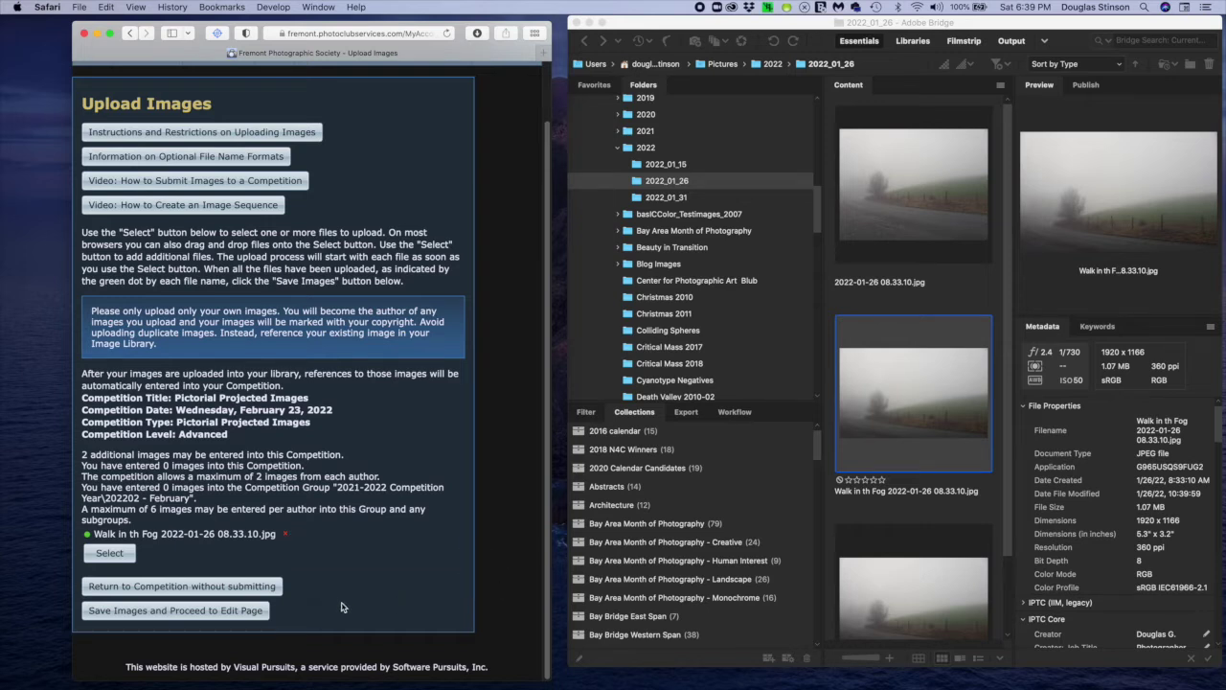
# Save the uploaded image, then change its title from 'Walk in the Fog' to 'Tree in the Fog'
pyautogui.click(129, 613)
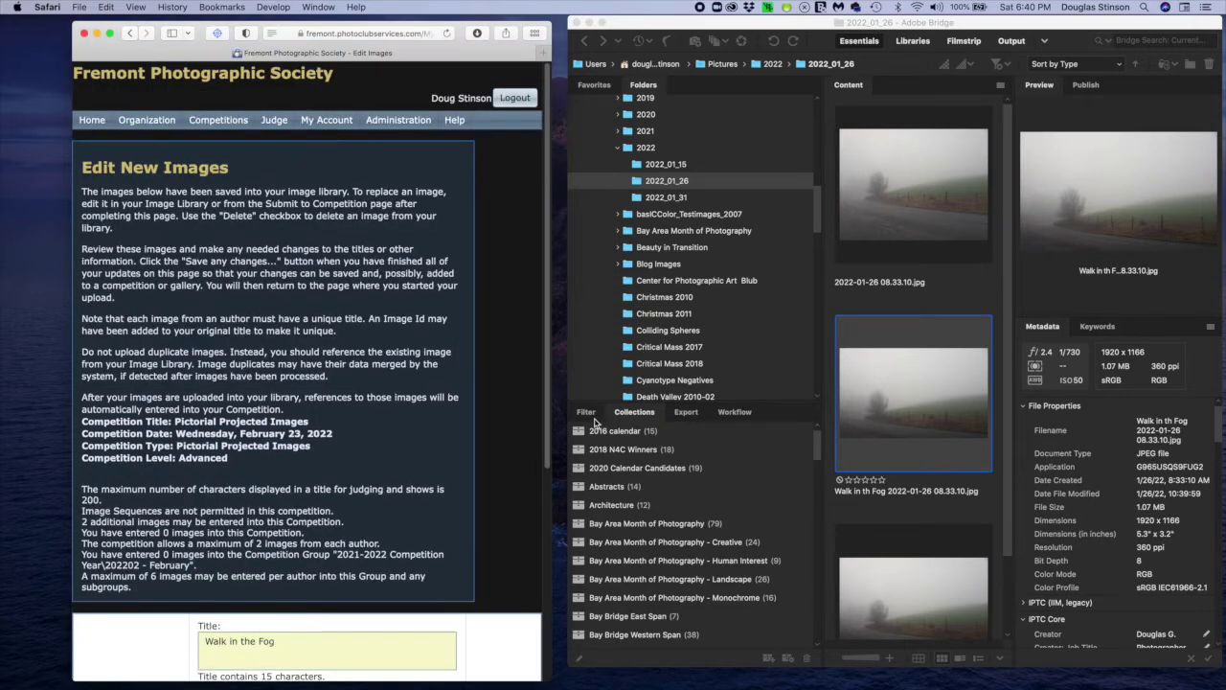
pyautogui.scroll(-2, 543, 476)
pyautogui.scroll(-5, 542, 475)
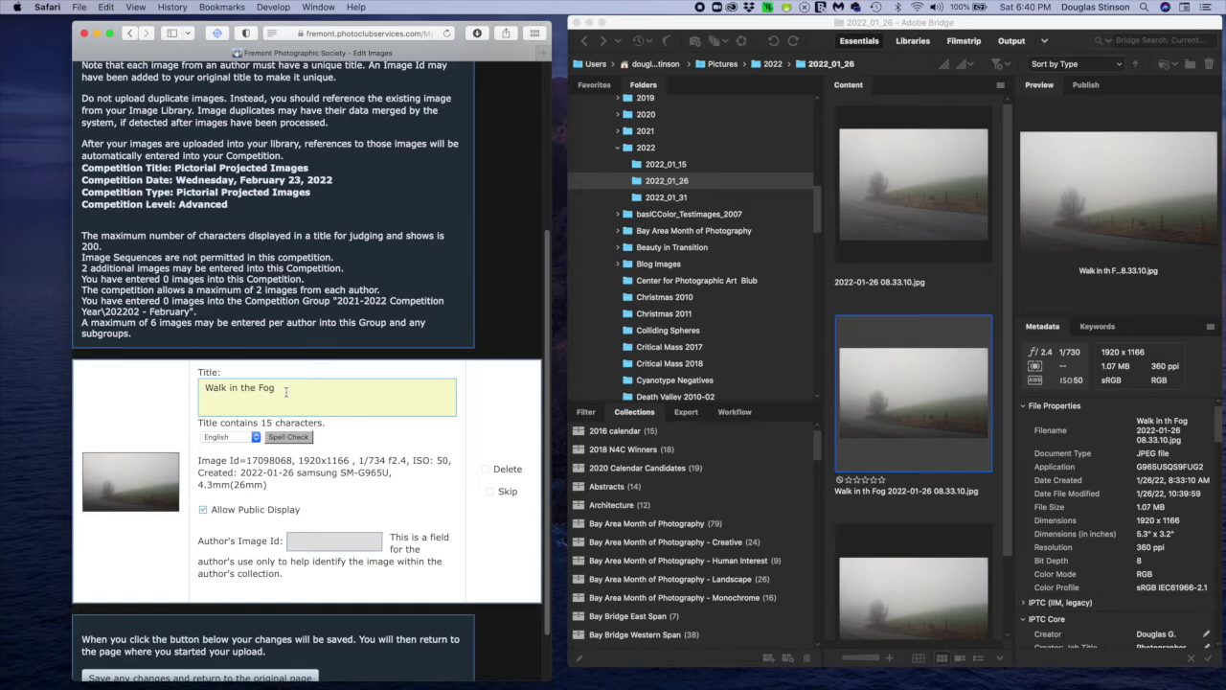
pyautogui.tripleClick(284, 388)
pyautogui.write('T')
pyautogui.write('ree in t')
pyautogui.write('he Fo')
pyautogui.write('g')
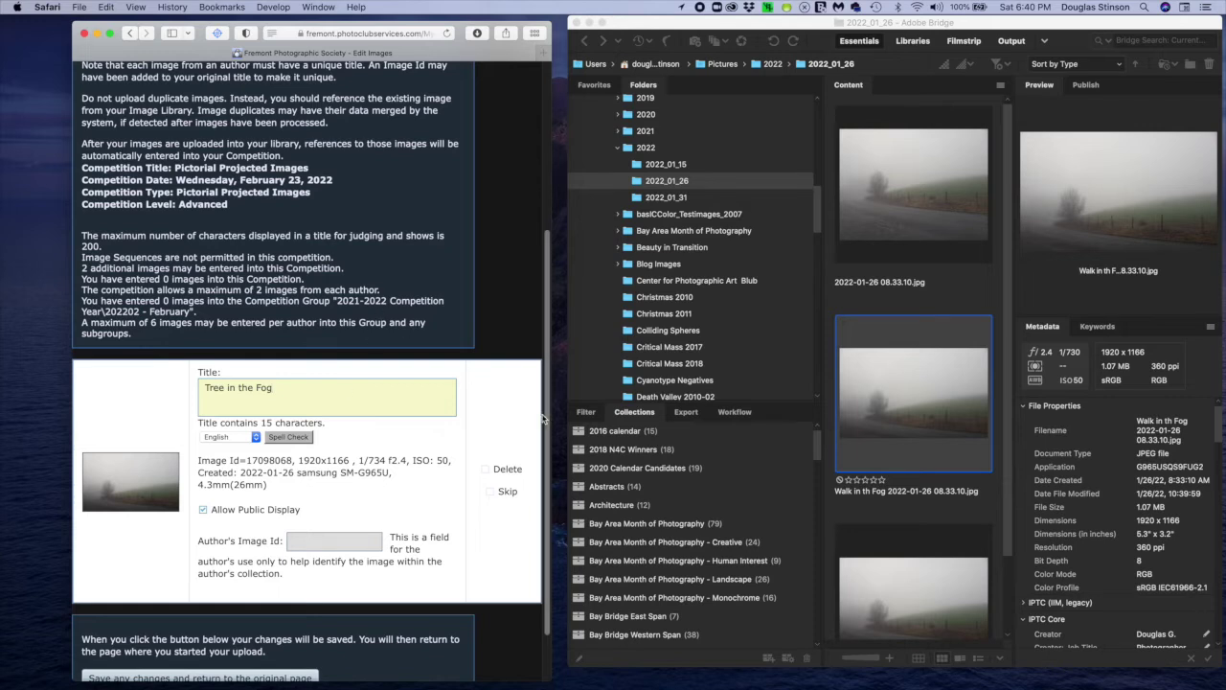
pyautogui.moveTo(544, 423); pyautogui.dragTo(542, 473)
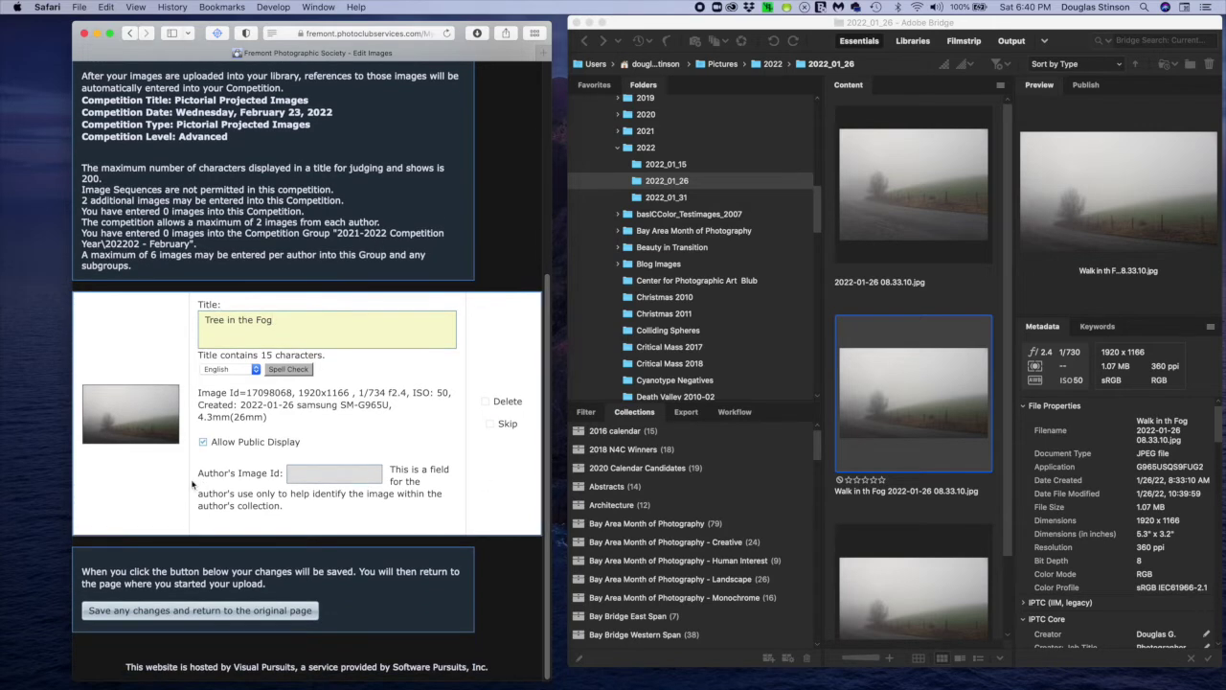
# Save the title change and confirm 'Tree in the Fog' is listed as entered
pyautogui.click(220, 614)
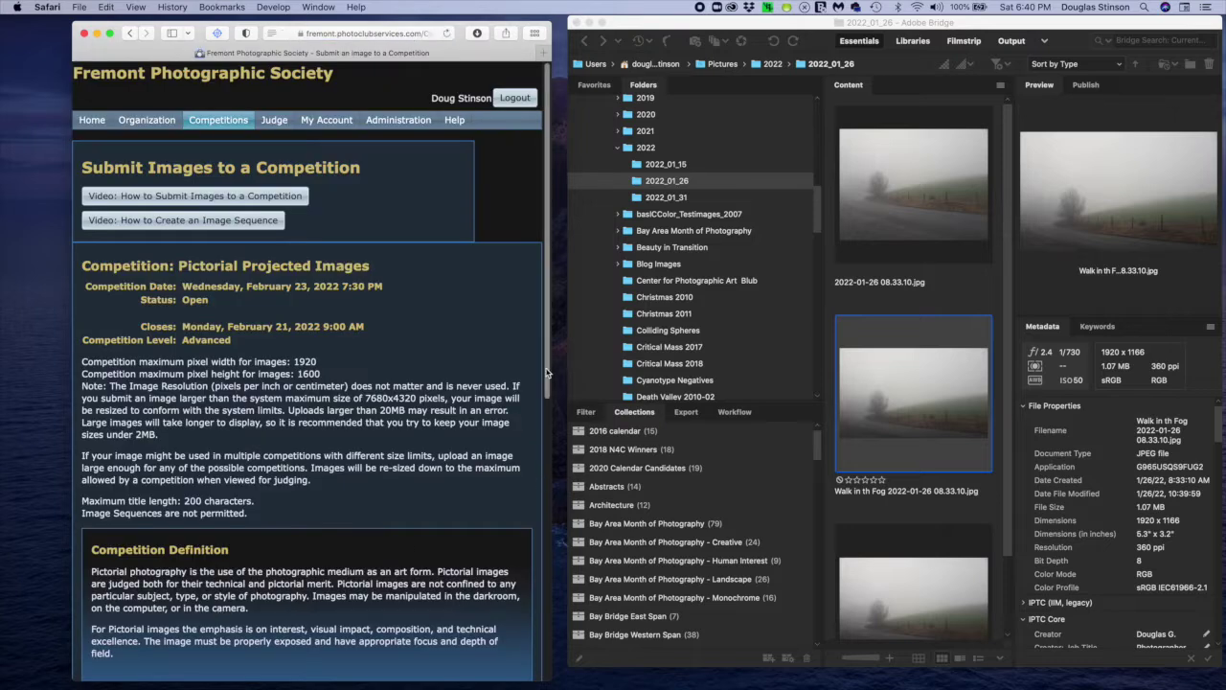
pyautogui.moveTo(550, 300); pyautogui.dragTo(518, 533)
pyautogui.scroll(-5, 519, 533)
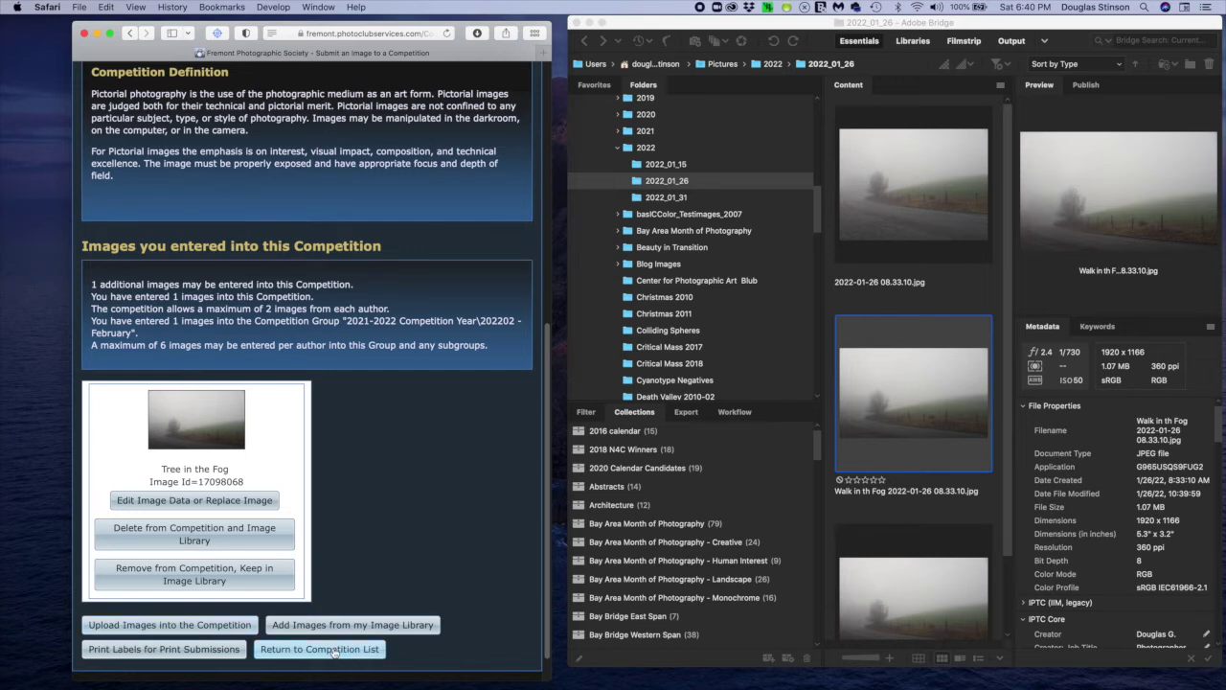
# Return to the list of current competitions
pyautogui.click(333, 651)
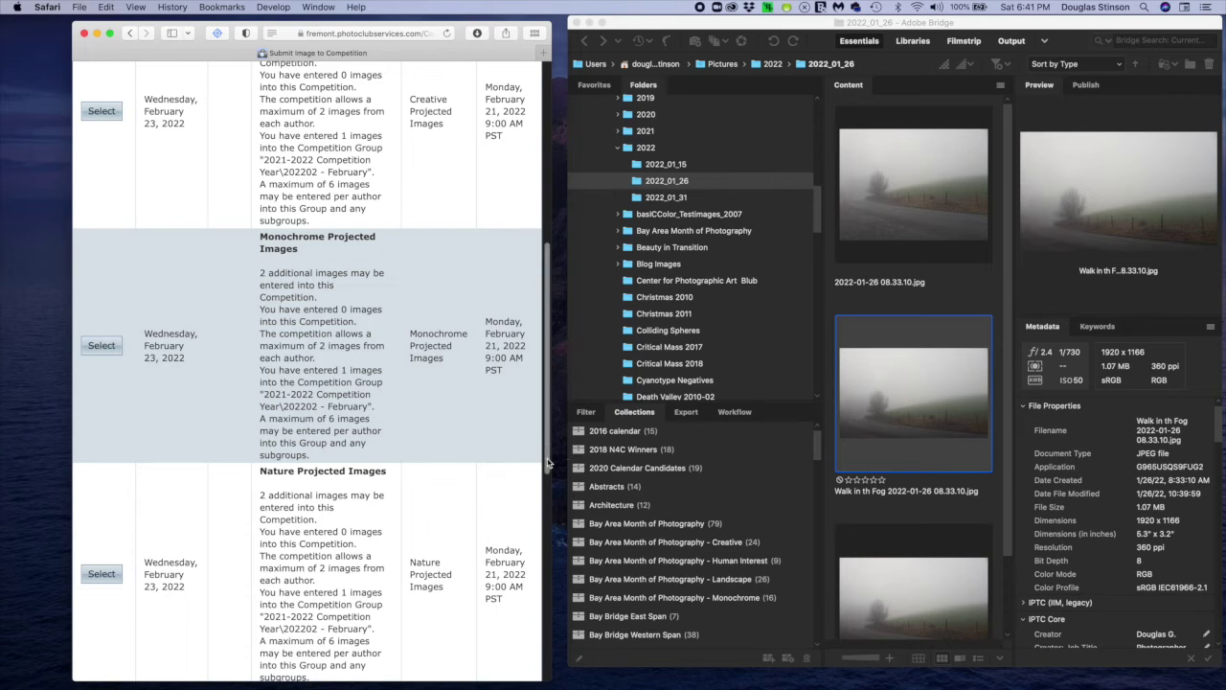
pyautogui.scroll(2, 542, 469)
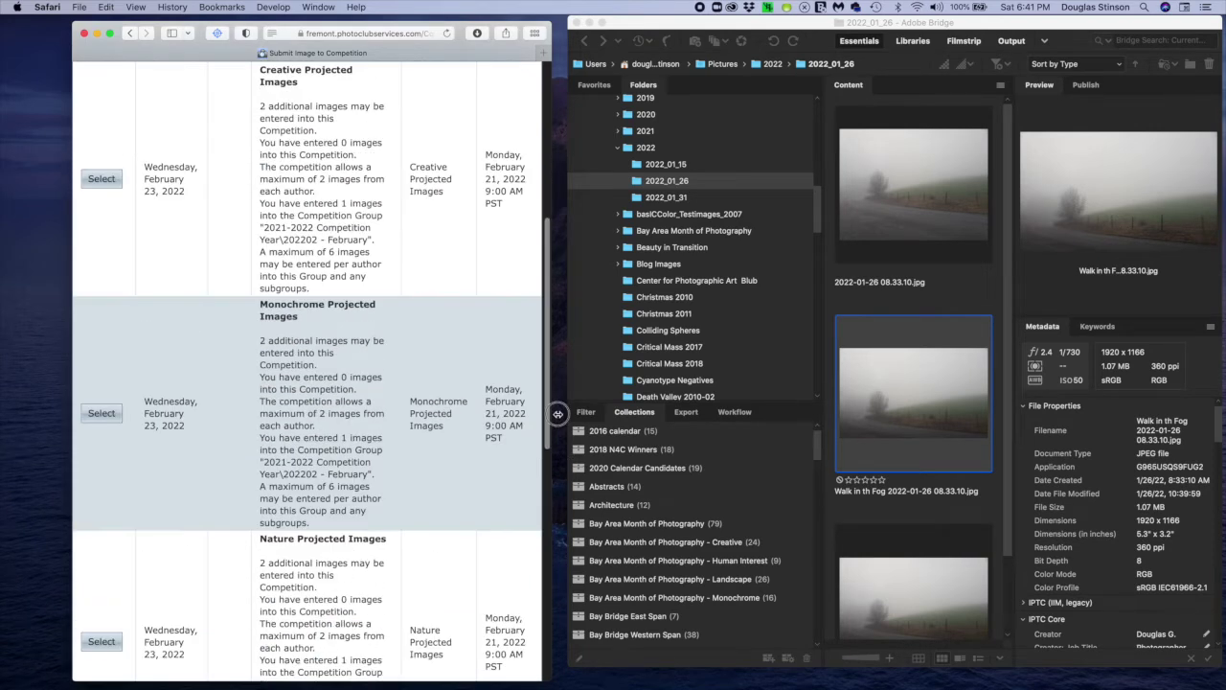
pyautogui.scroll(3, 558, 414)
pyautogui.scroll(4, 554, 374)
pyautogui.scroll(3, 556, 316)
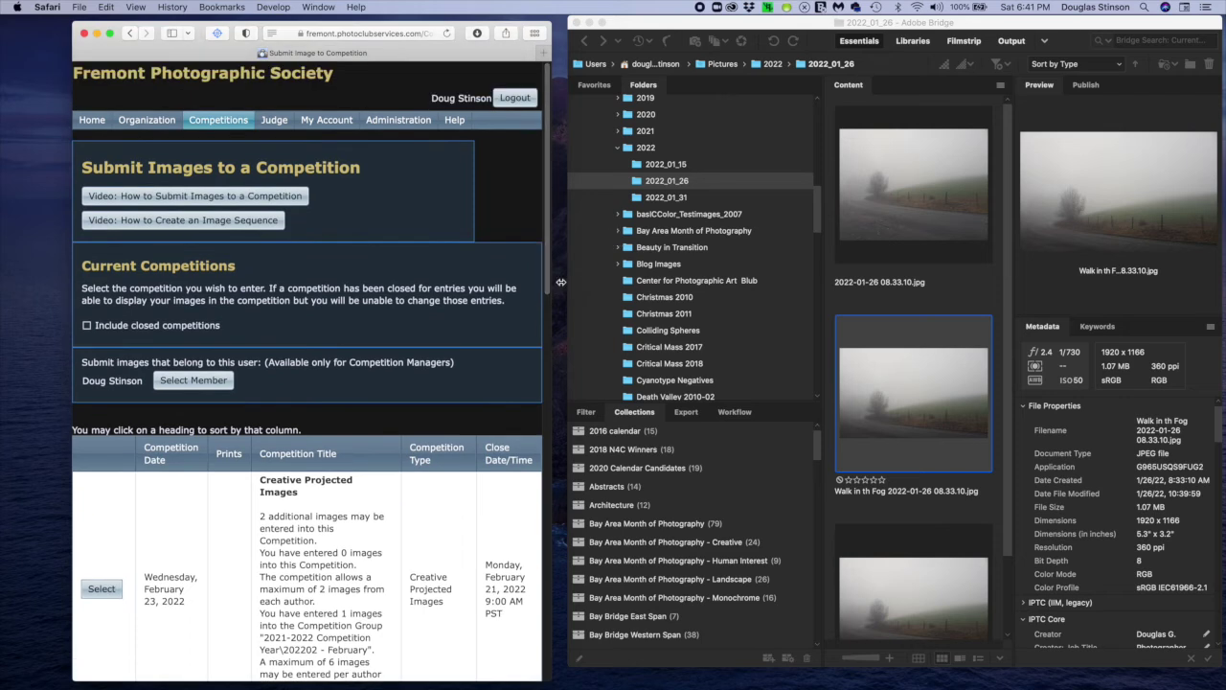
# Log out of the society site and type the bit.ly/N4CYouTube short link into the address bar
pyautogui.click(515, 97)
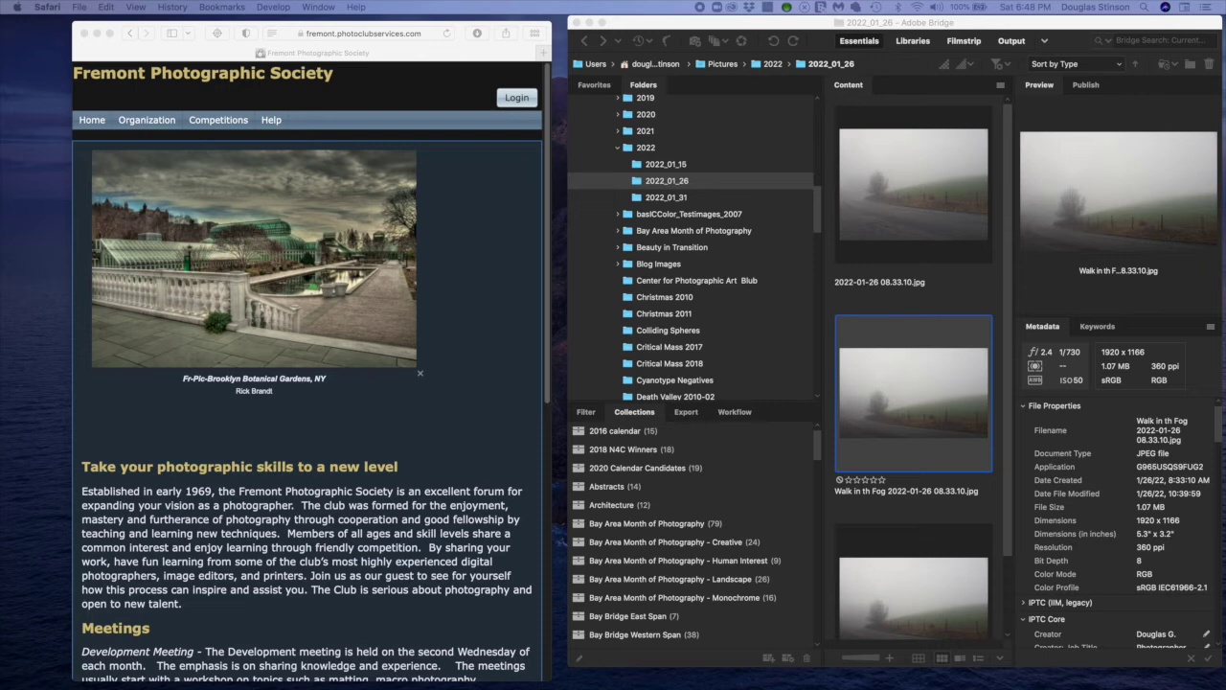
pyautogui.click(425, 35)
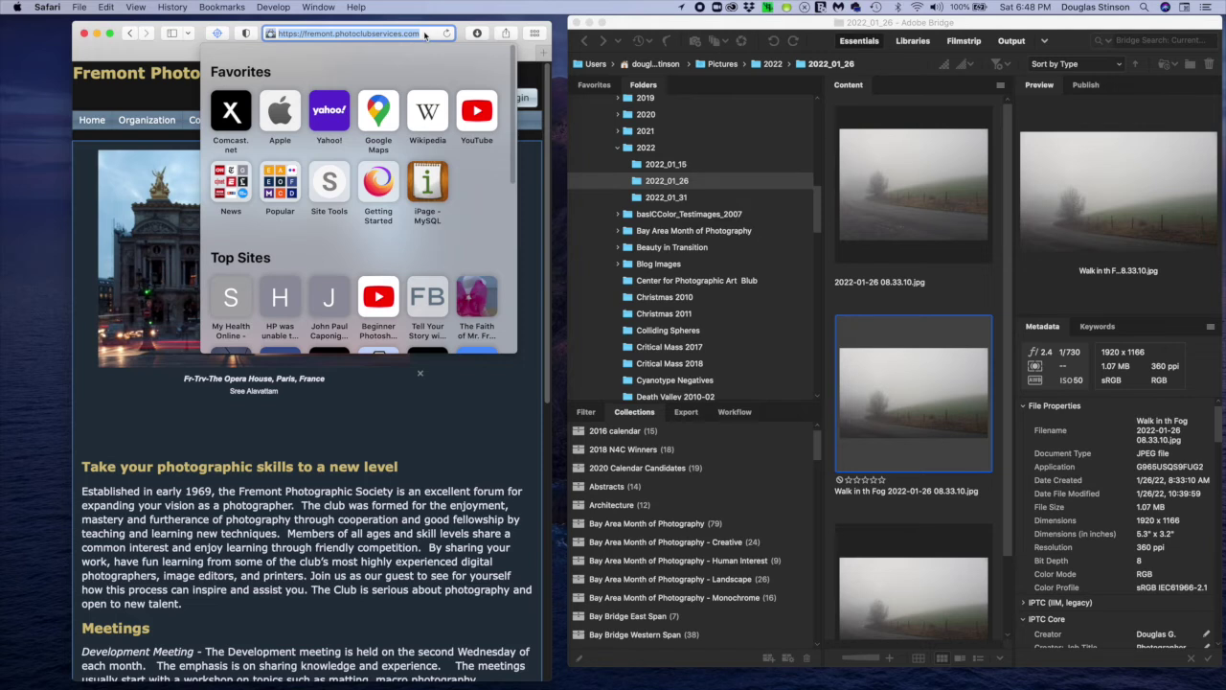
pyautogui.write('bitly')
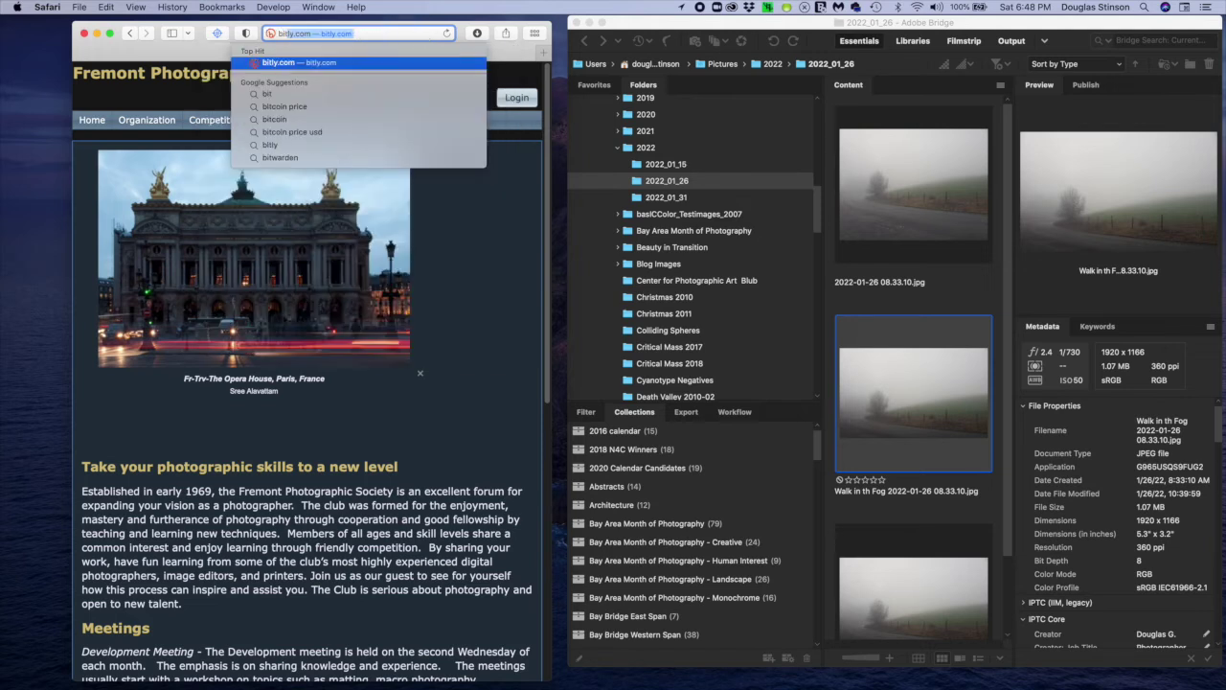
pyautogui.write('/ly')
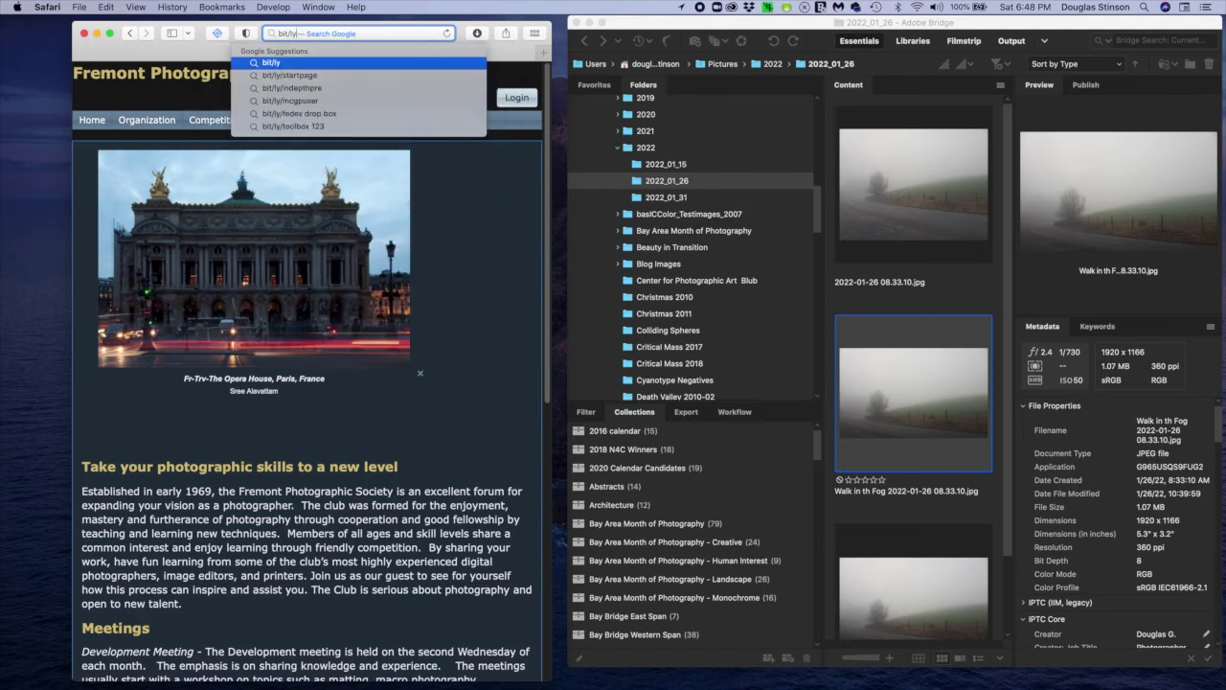
pyautogui.write('\\')
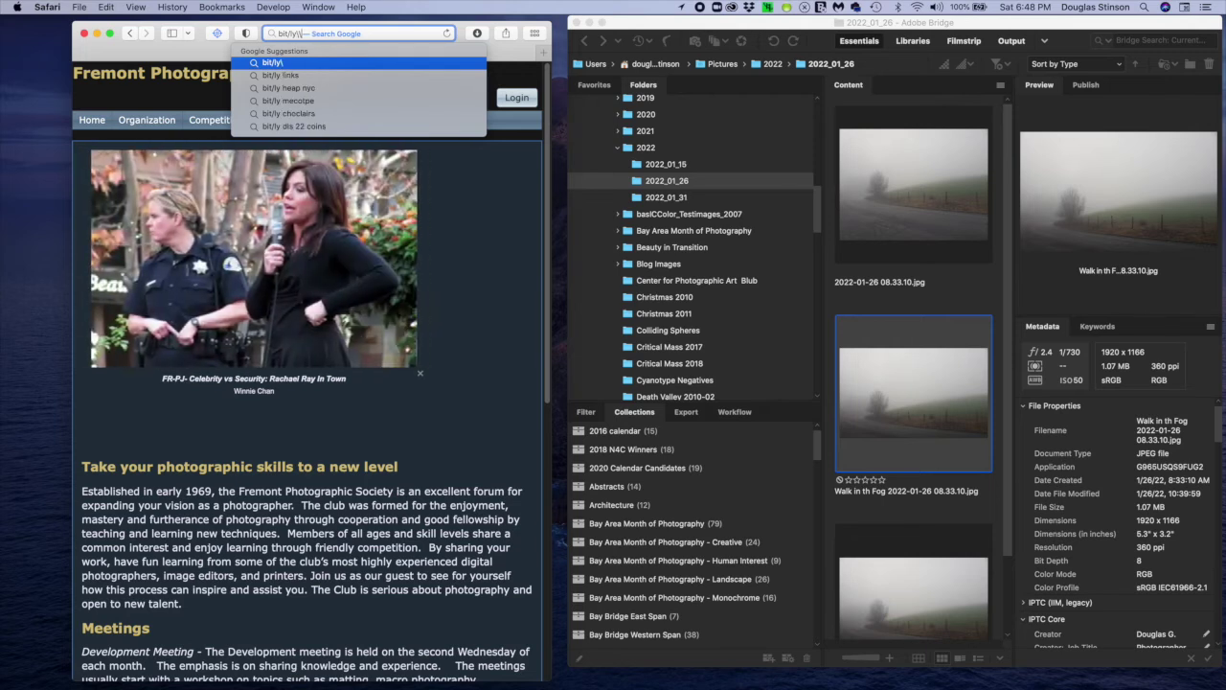
pyautogui.press('BackSpace')
pyautogui.press('BackSpace')
pyautogui.press('BackSpace')
pyautogui.press('BackSpace')
pyautogui.press('BackSpace')
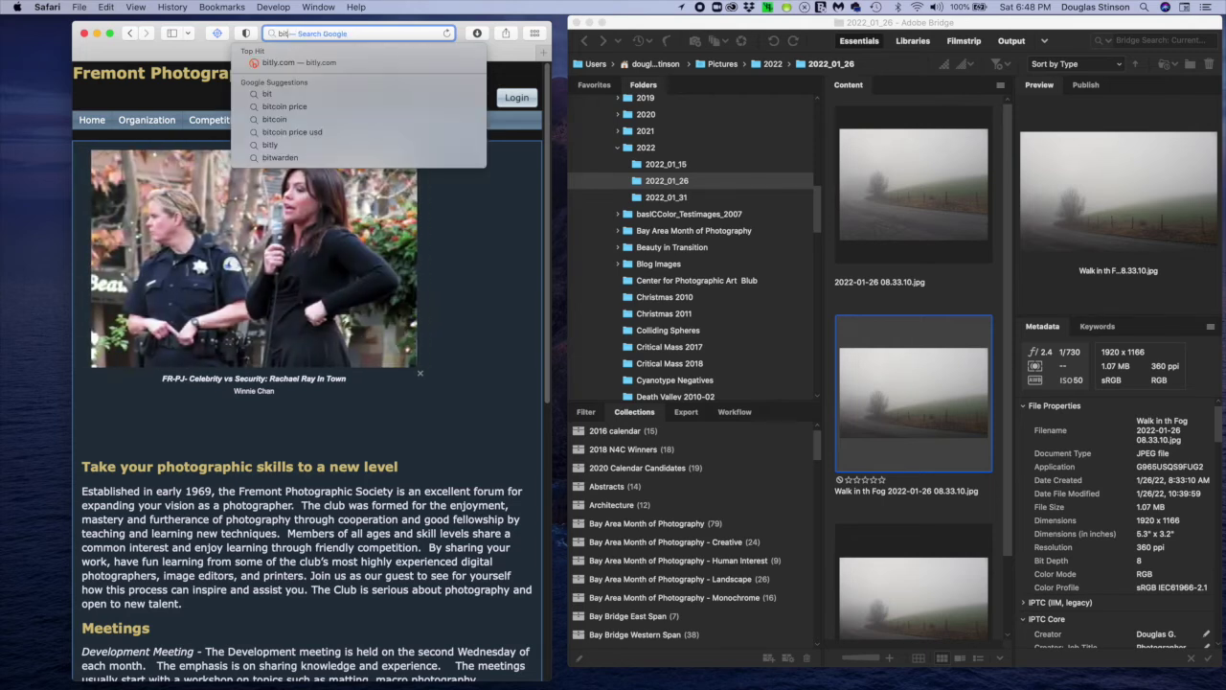
pyautogui.write('.ly')
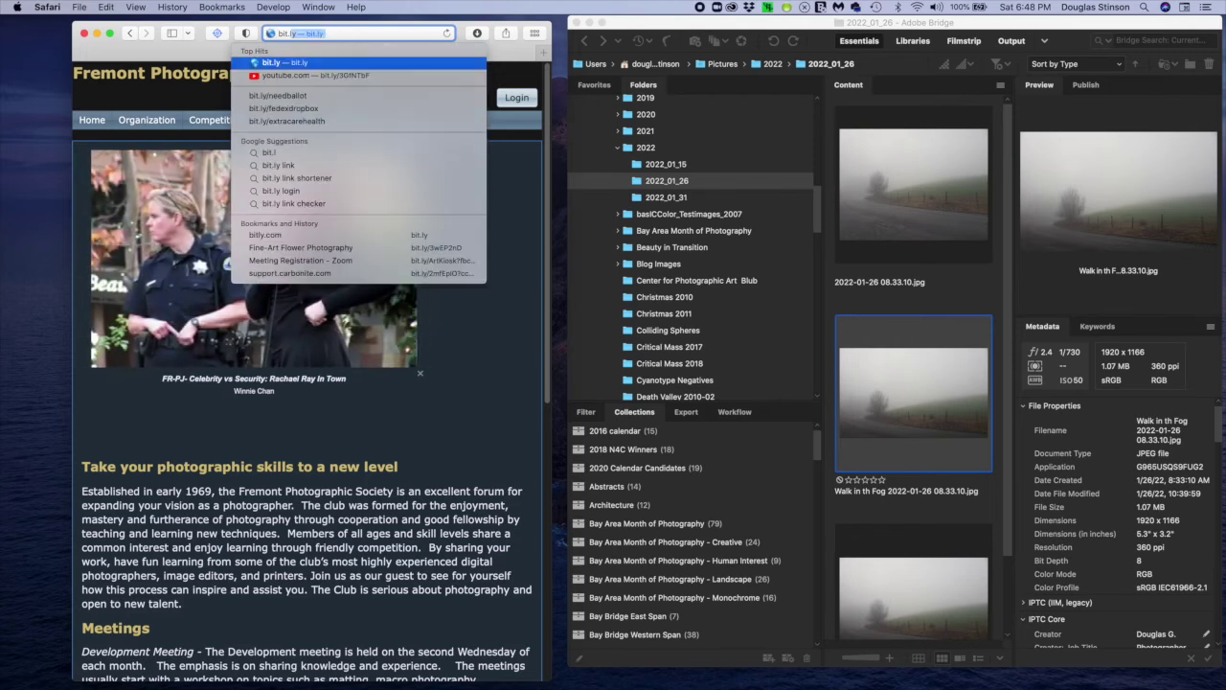
pyautogui.write('y')
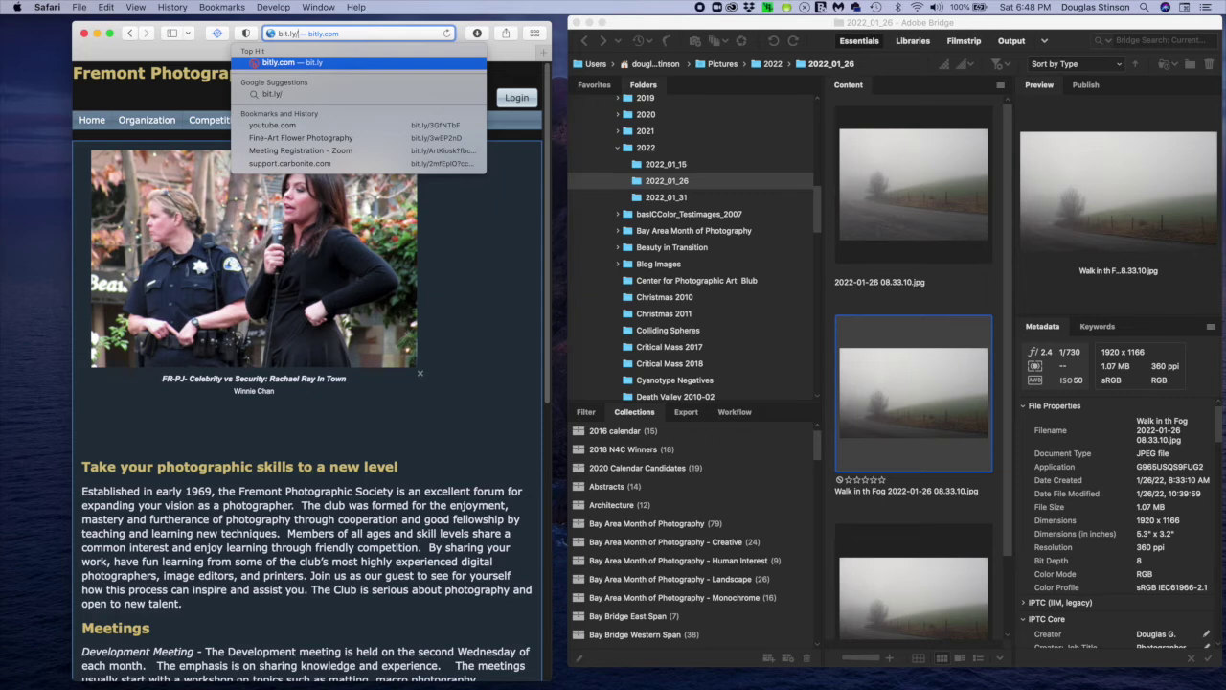
pyautogui.write('N4CYouTub')
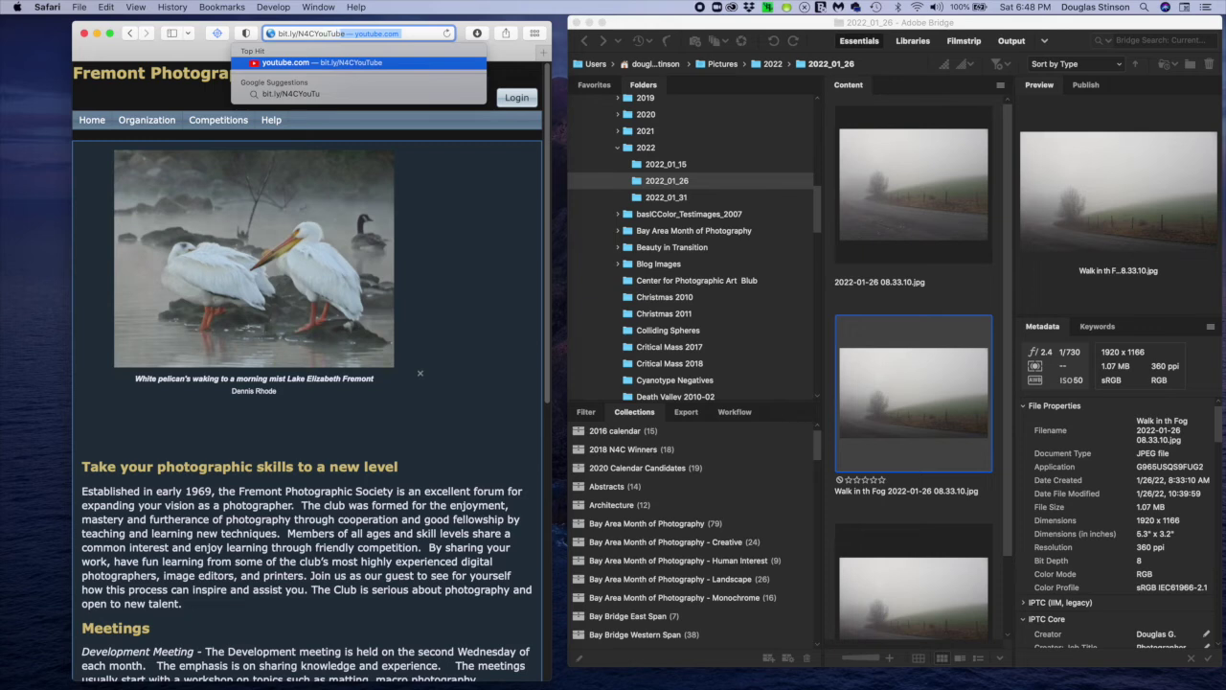
pyautogui.write('e')
# Open the N4C YouTube channel and play 'How to Submit a Sequence to an N4C Competition'
pyautogui.press('Return')
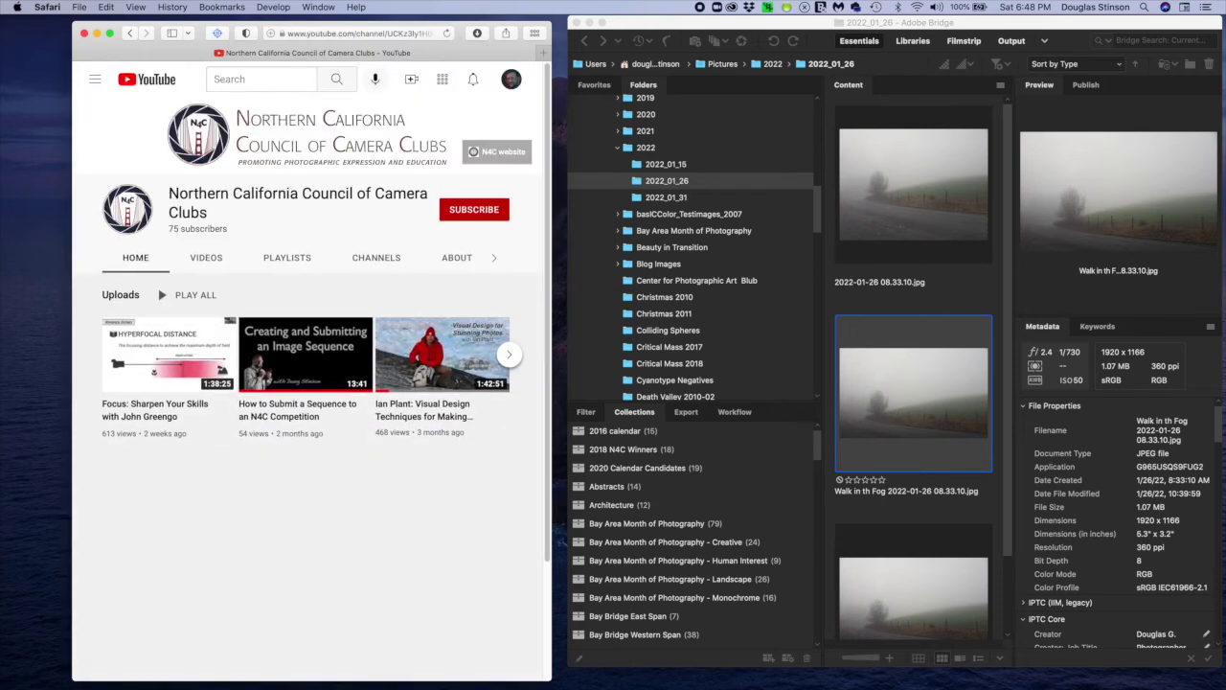
pyautogui.moveTo(306, 354)
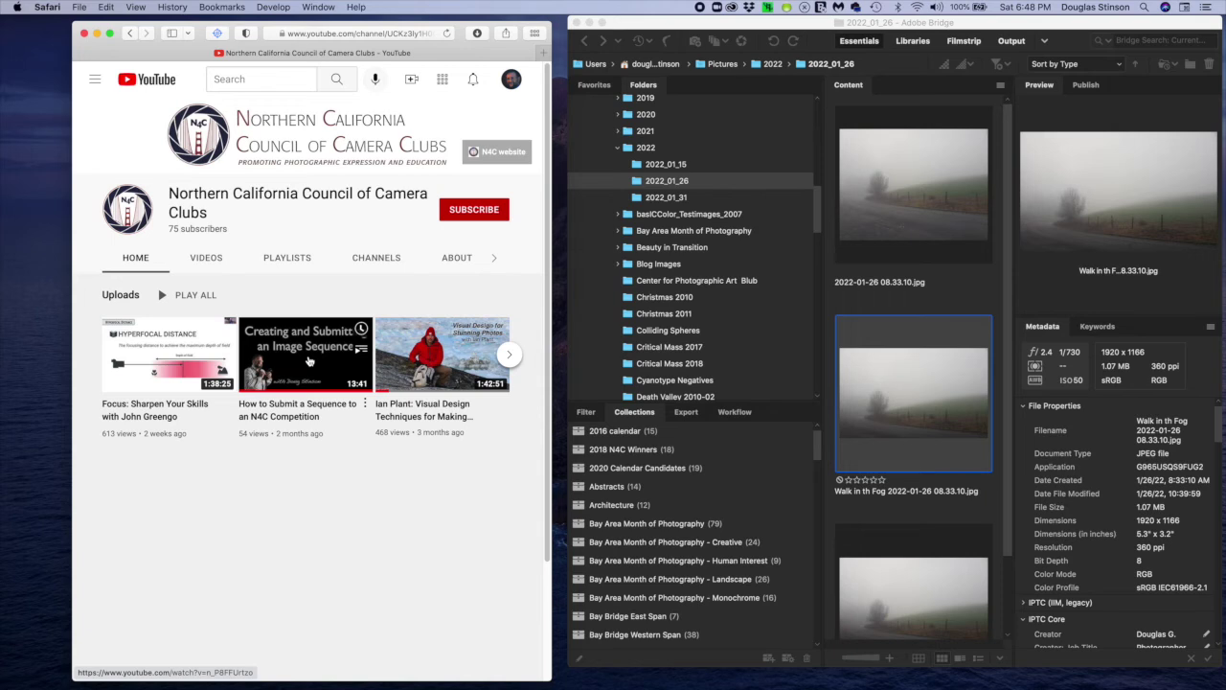
pyautogui.click(308, 360)
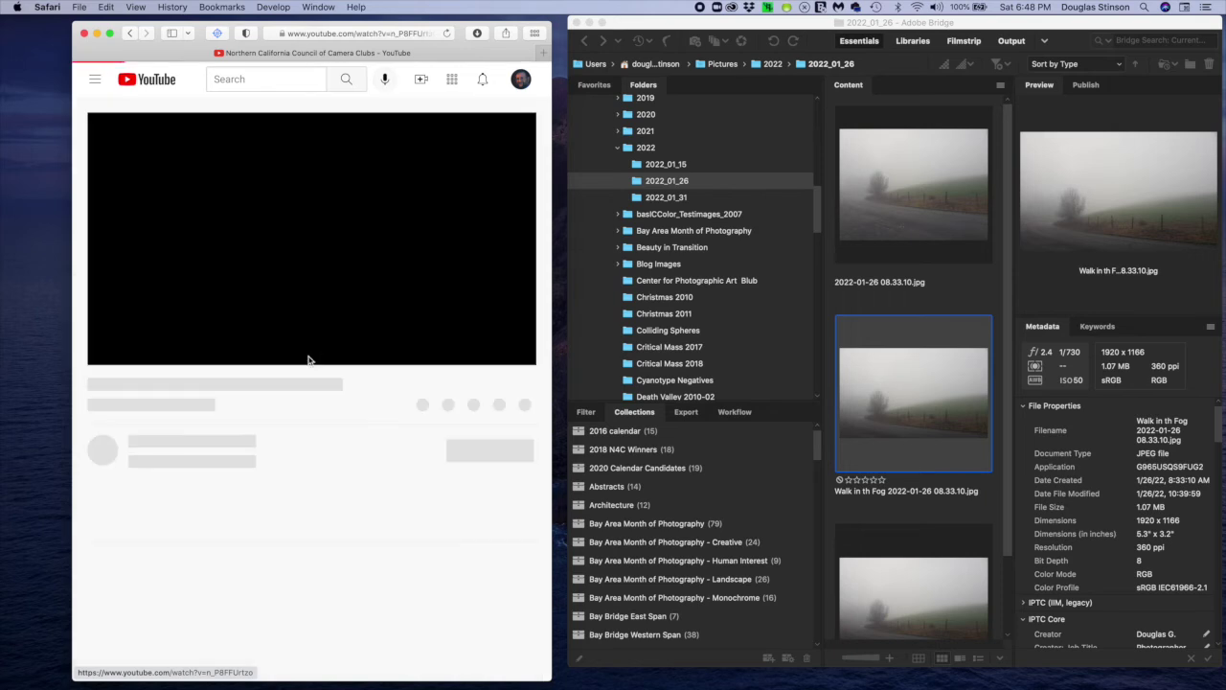